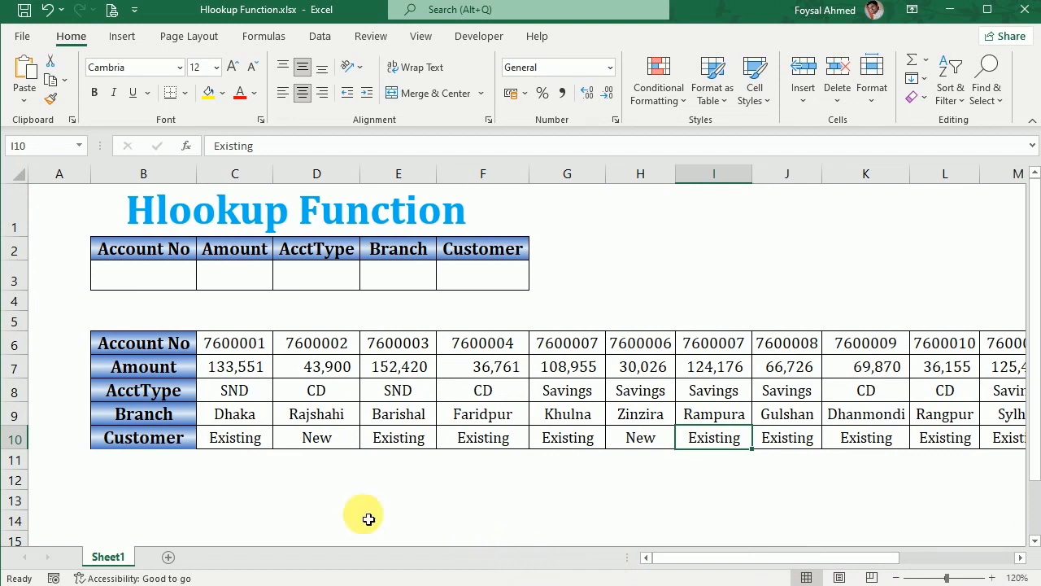
Review the row labels and account number columns of the horizontal account table.
left_click(155, 344)
left_click(159, 367)
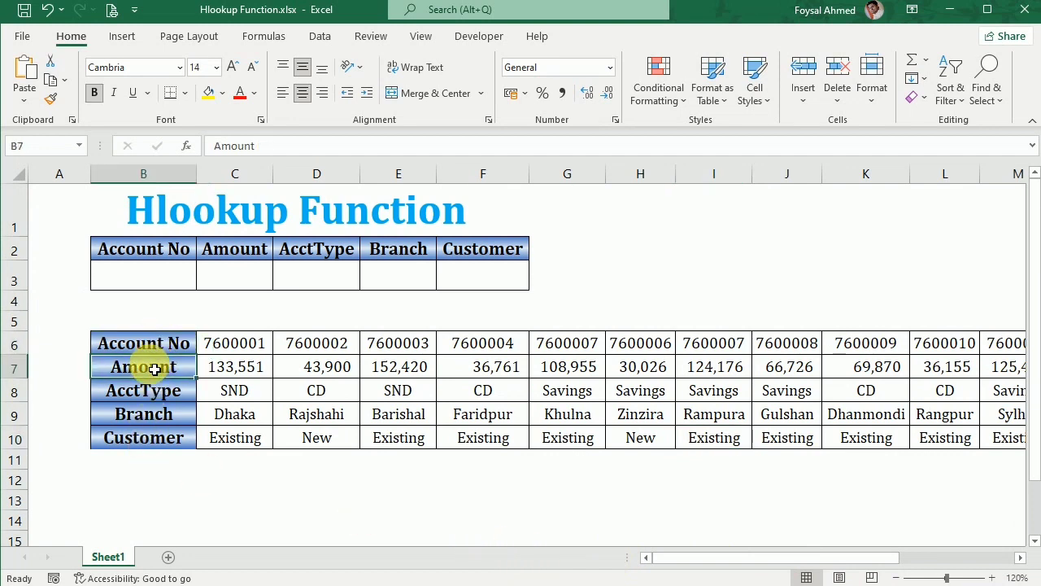
left_click(152, 391)
left_click(149, 415)
left_click(144, 437)
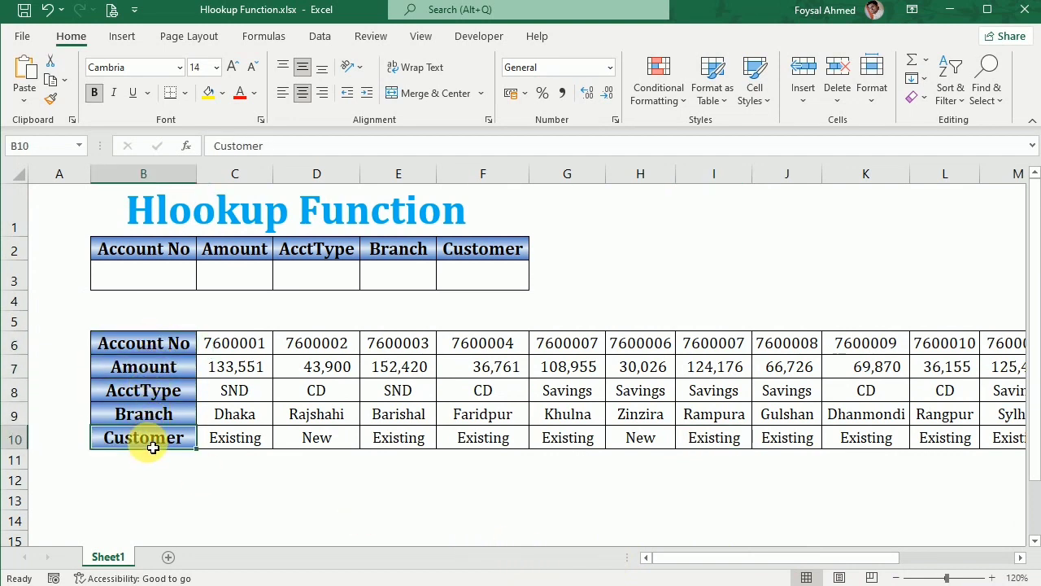
left_click(255, 353)
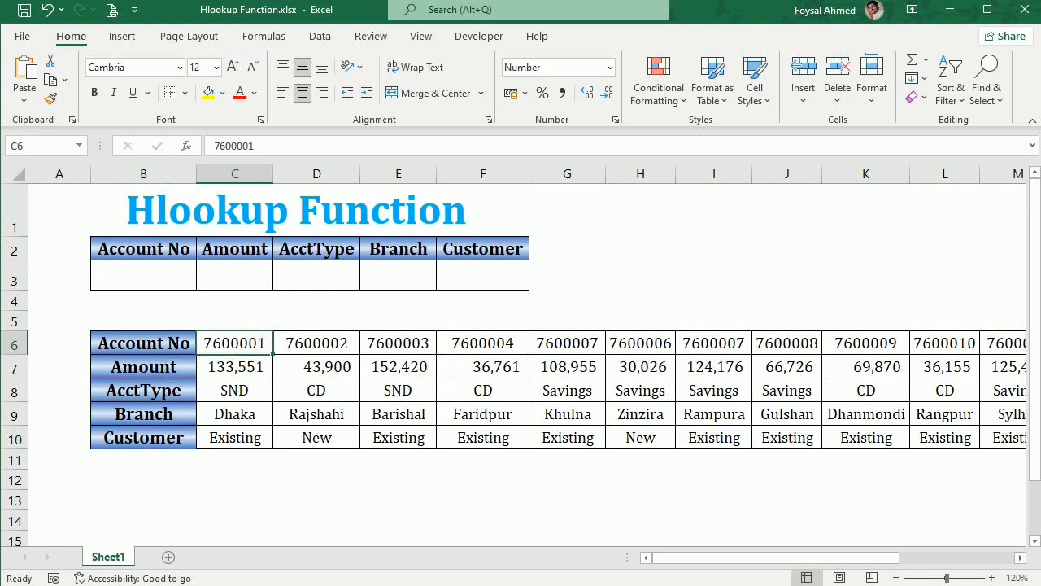
key("Right")
key("Right")
key("Right")
key("Right")
key("Right")
key("Right")
key("Right")
key("Right")
key("Right")
key("Right")
key("Right")
key("Right")
key("Right")
key("Right")
key("Right")
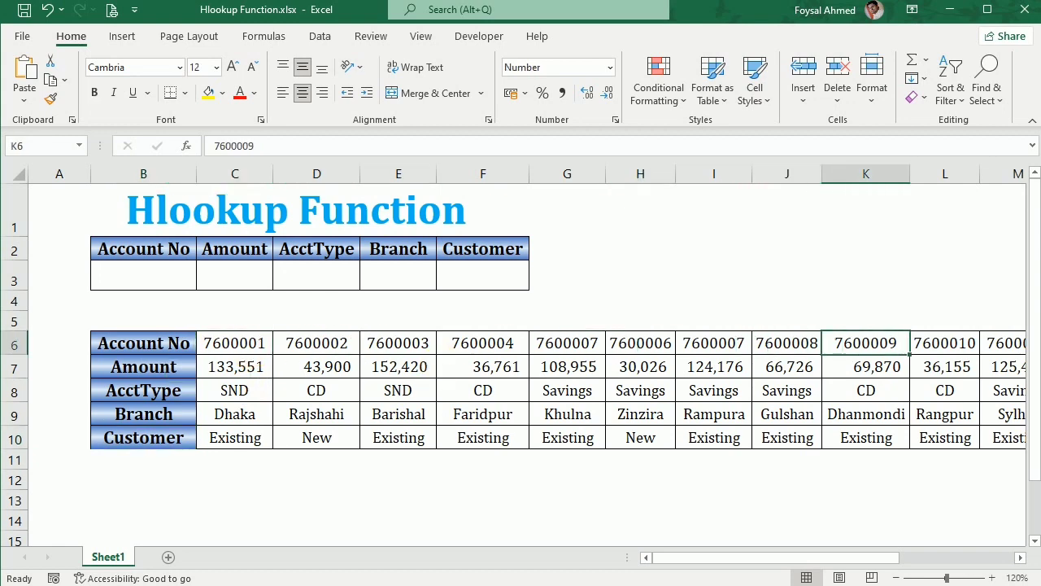
key("Right")
key("Right")
key("Right")
key("Left")
key("Left")
key("Left")
key("Left")
key("Left")
key("Left")
key("Left")
key("Left")
key("Left")
key("Left")
key("Left")
key("Left")
key("Left")
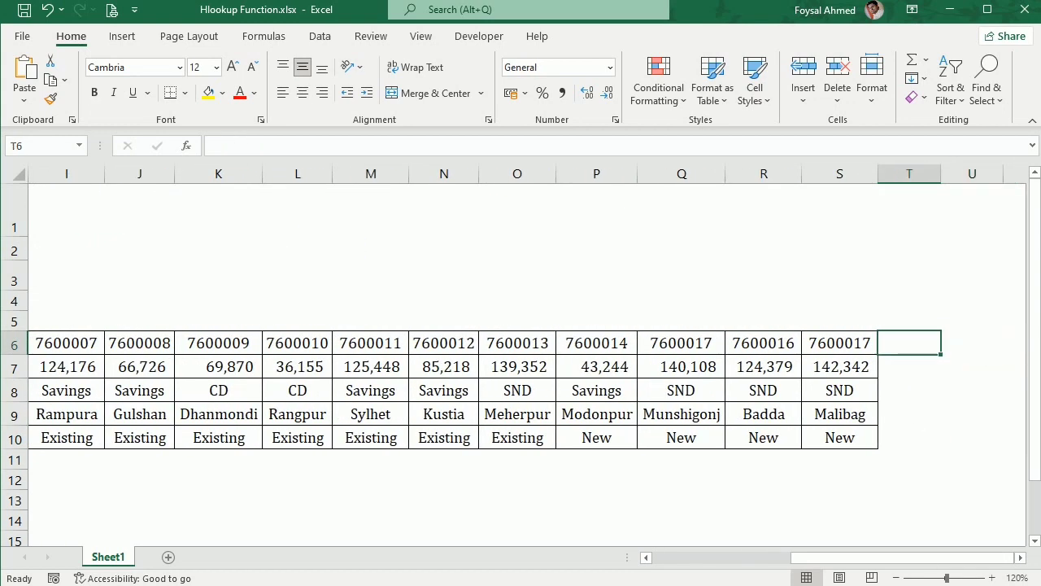
key("ctrl+Left")
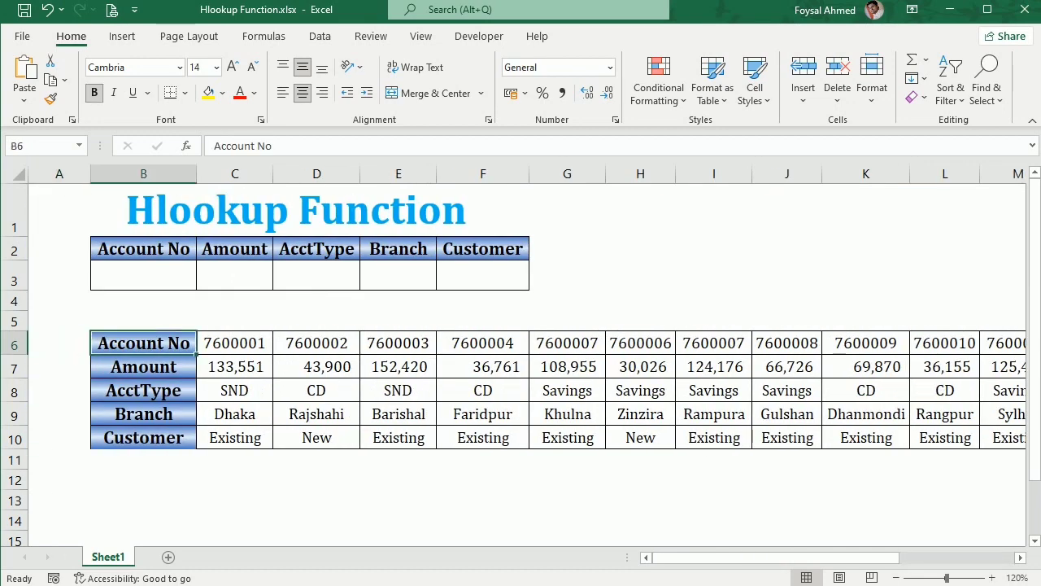
Add a List data validation to B3 using the account numbers in C6:S6 as the source.
key("Up")
key("Up")
key("Up")
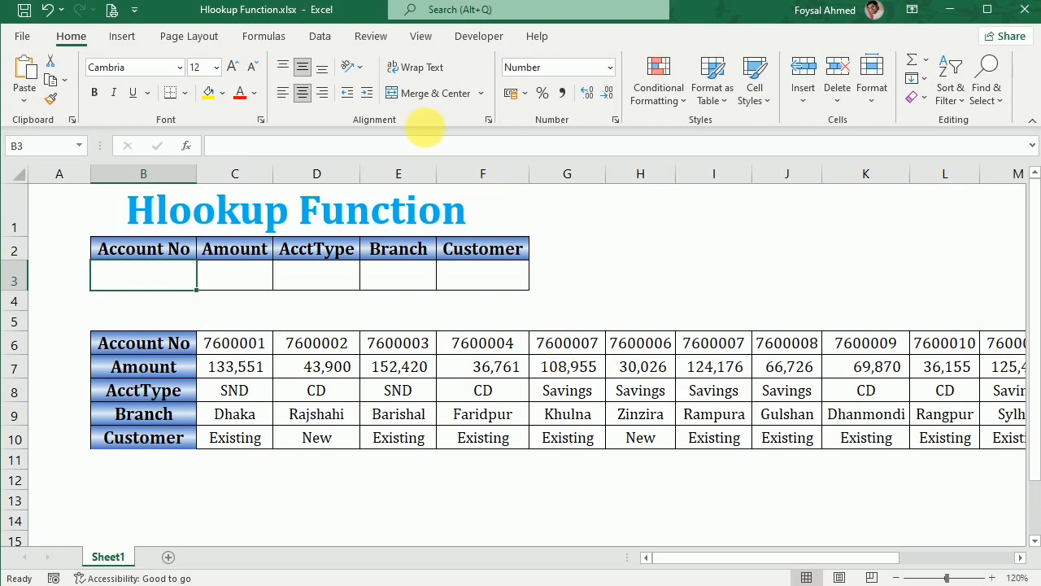
left_click(320, 37)
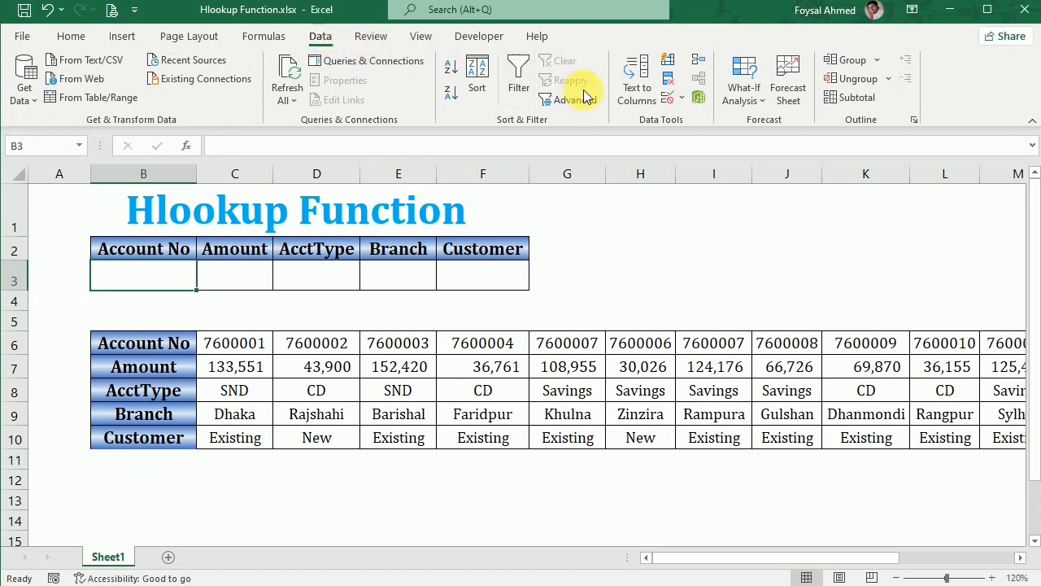
left_click(670, 98)
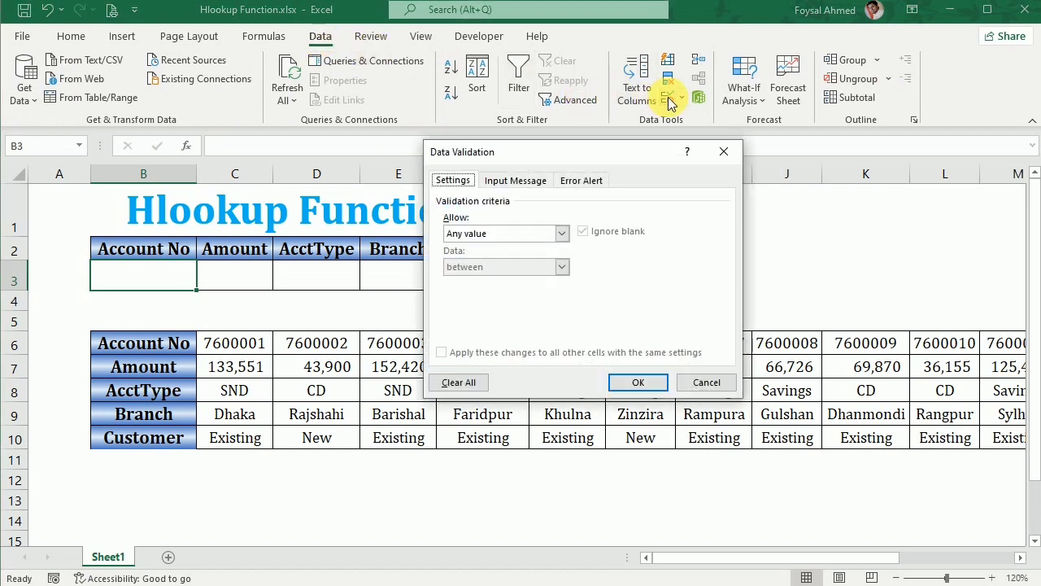
left_click(563, 234)
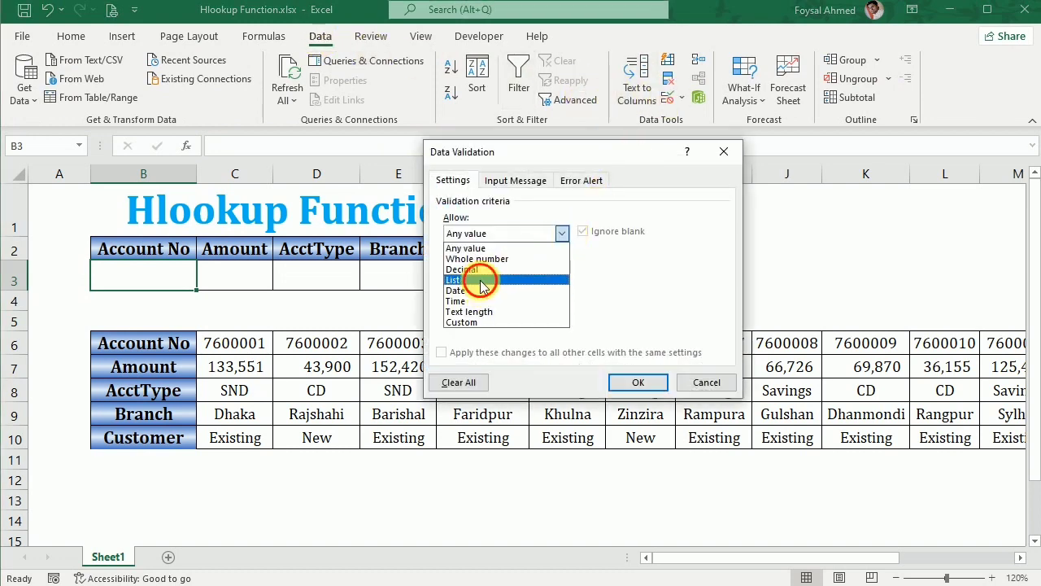
left_click(480, 280)
left_click(656, 299)
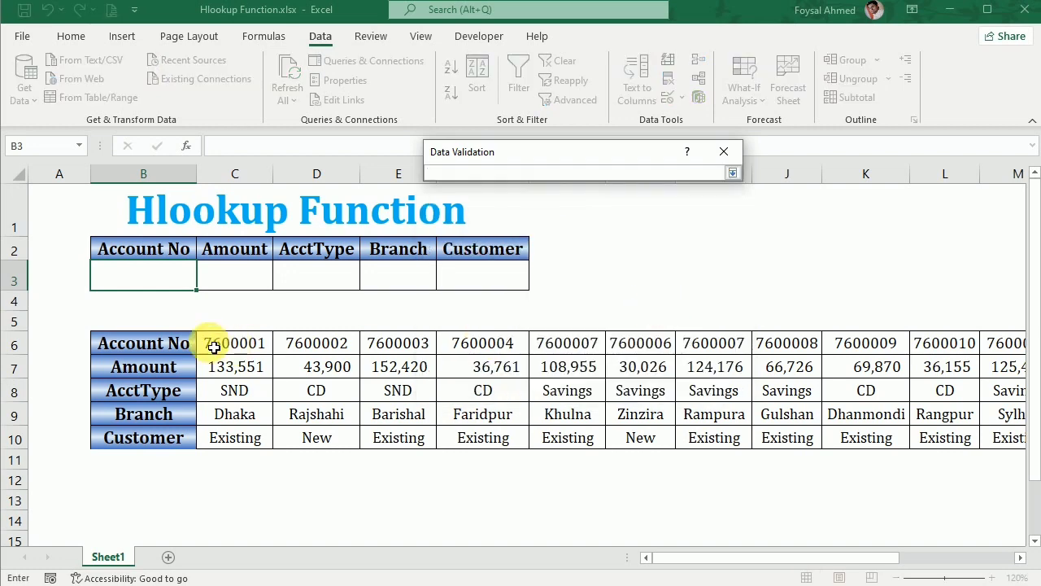
left_click_drag(214, 344, 867, 353)
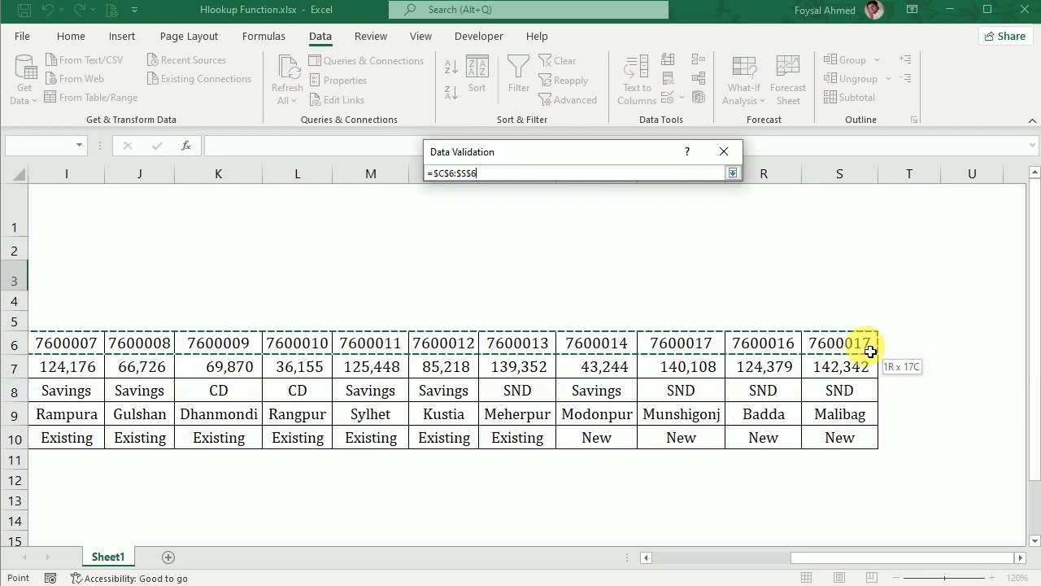
left_click(733, 174)
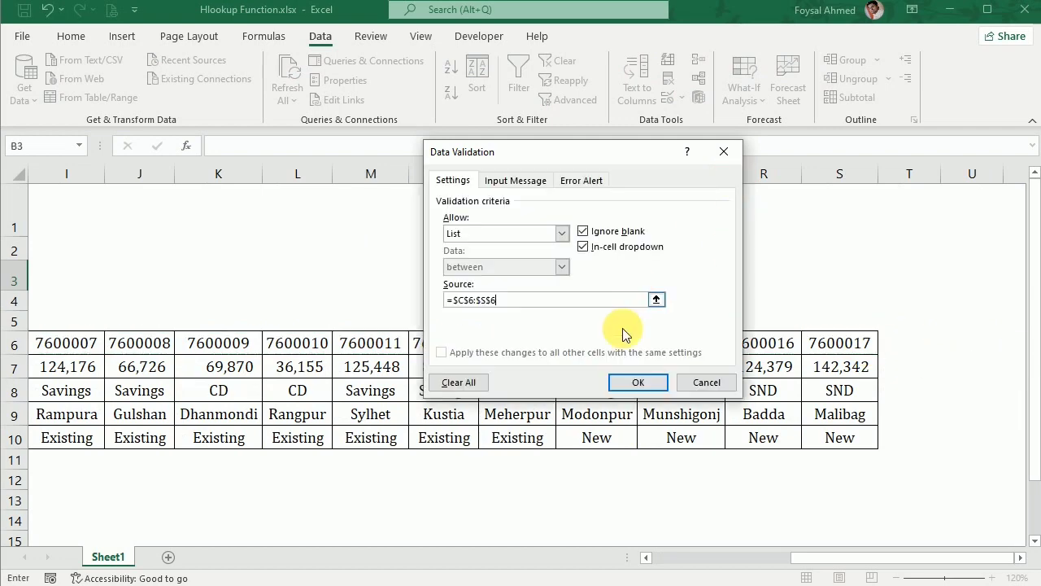
left_click(632, 380)
Pick account number 7600007 from the B3 dropdown list.
left_click_drag(809, 560, 315, 507)
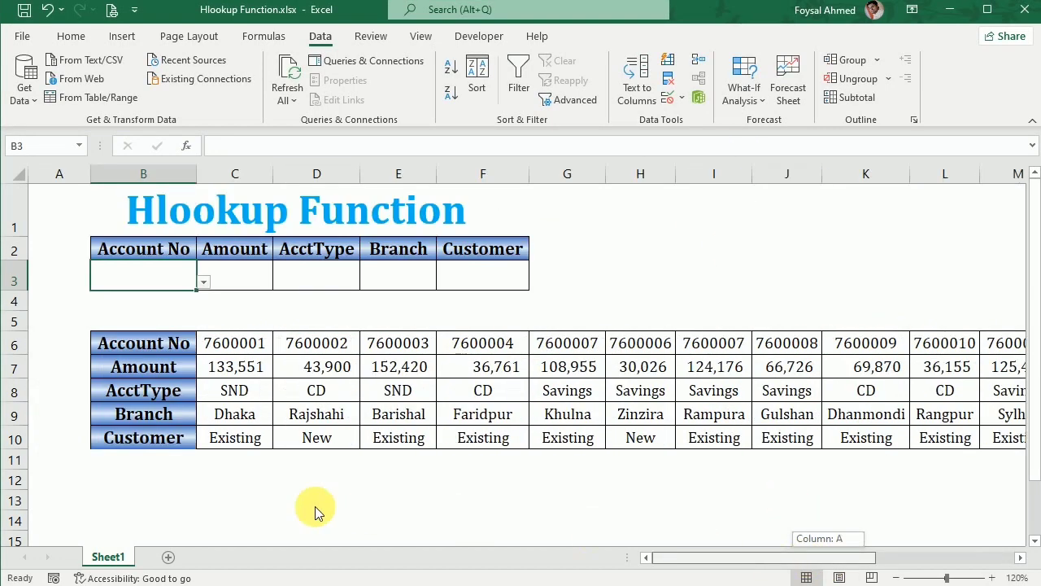
left_click(202, 283)
left_click(122, 310)
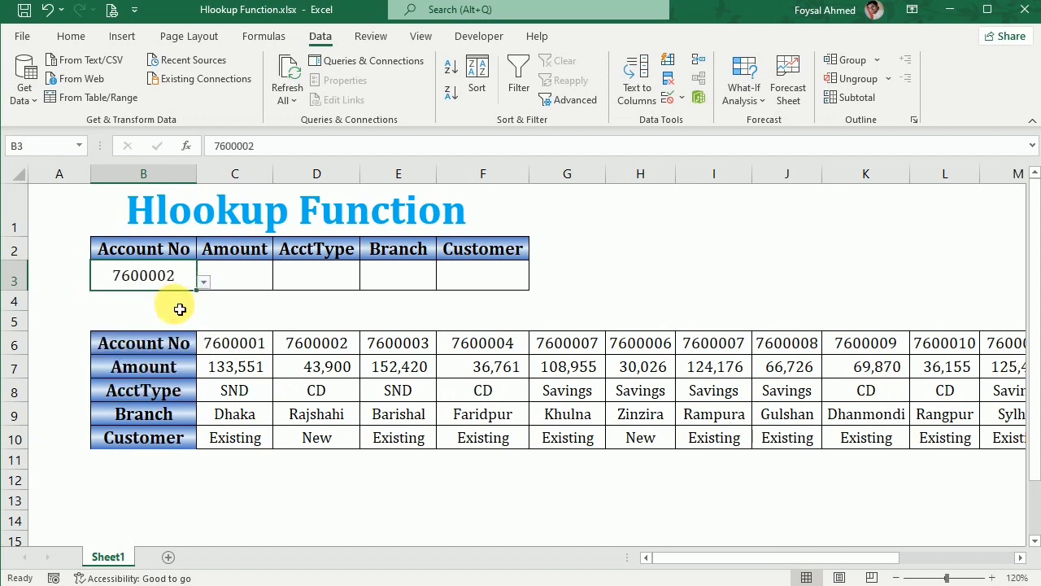
left_click(204, 283)
left_click(176, 337)
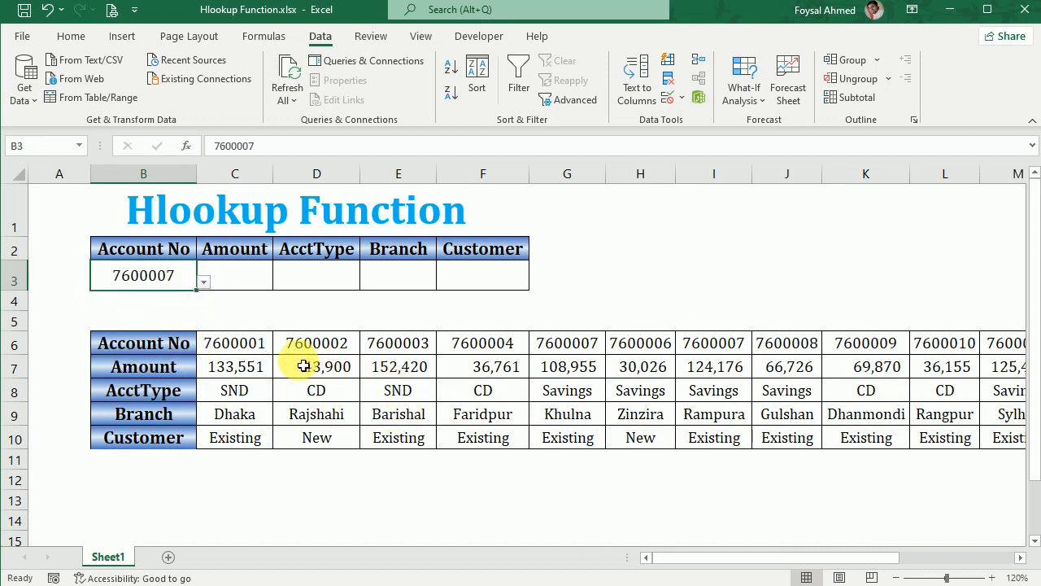
Start an HLOOKUP formula in C3.
left_click(246, 277)
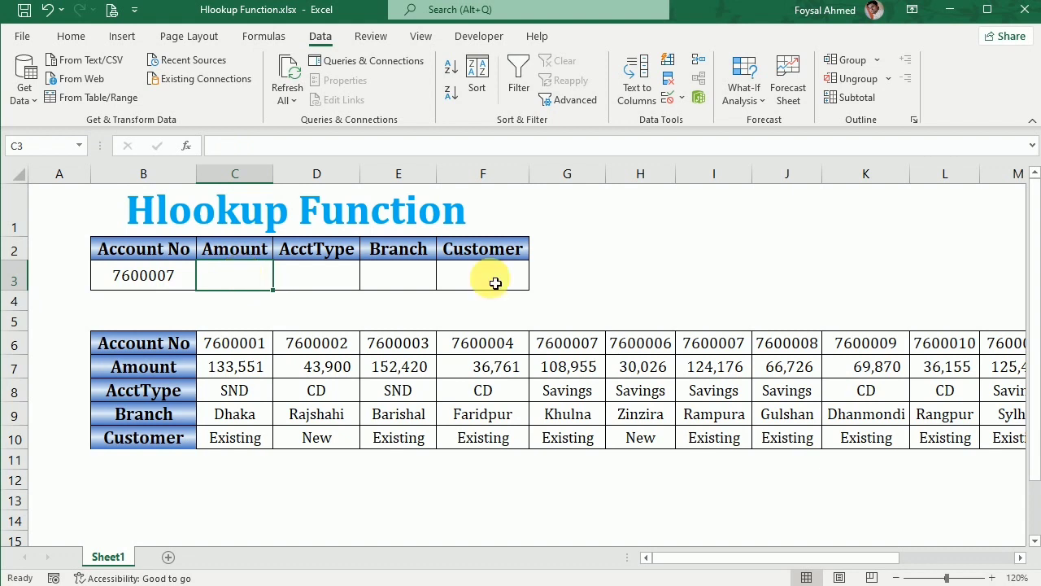
type("=")
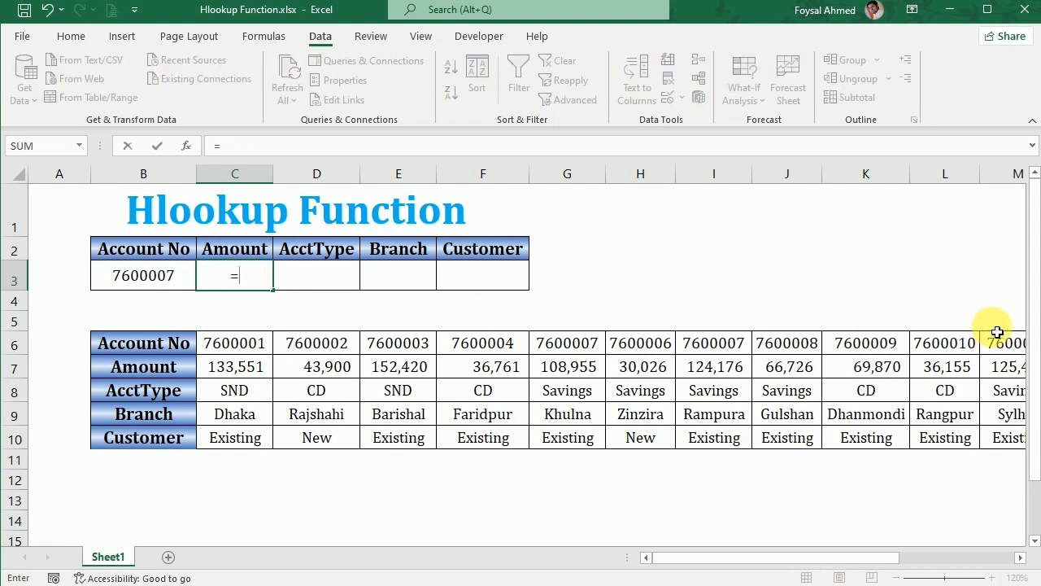
type("h")
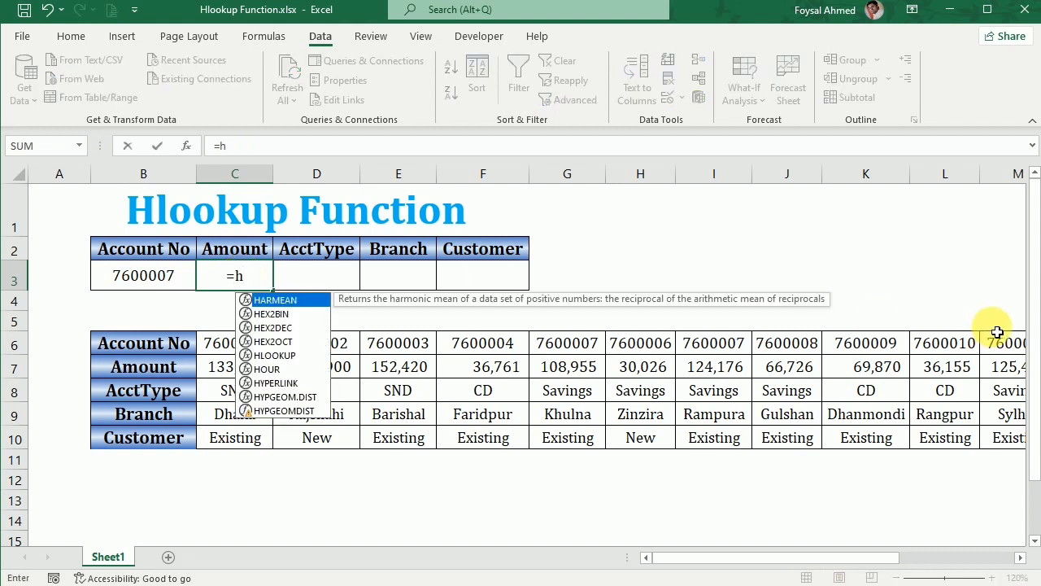
type("l")
key("Tab")
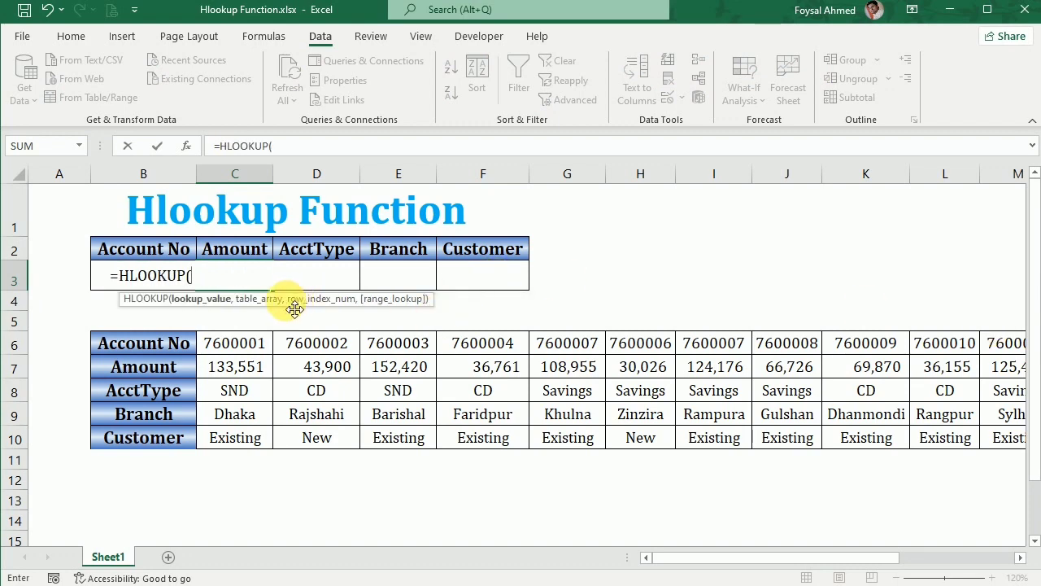
left_click_drag(299, 307, 744, 213)
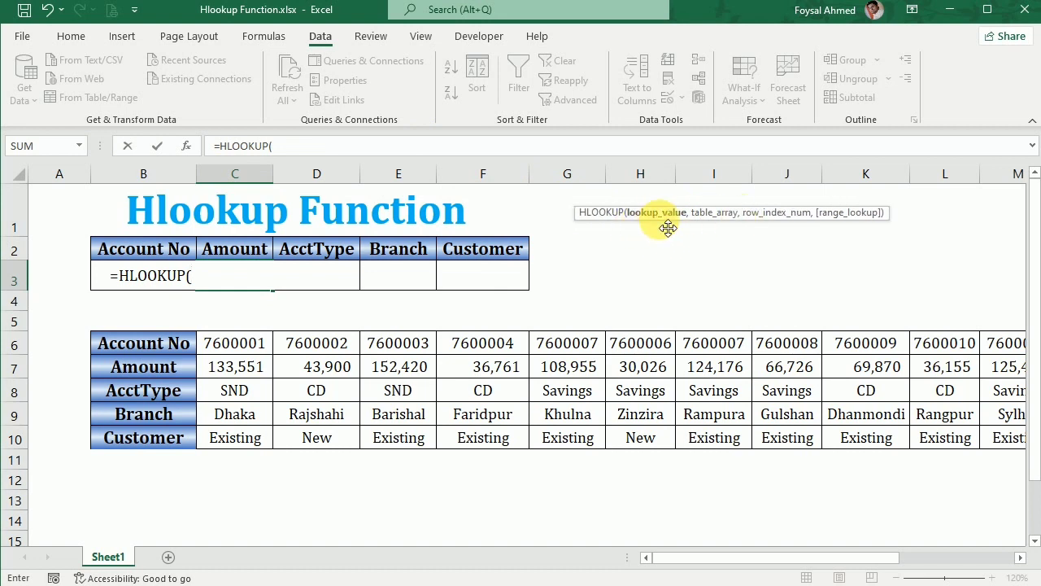
Enter B3 as the lookup value and B6:S10 as the table array in the HLOOKUP formula.
left_click(82, 277)
key("Right")
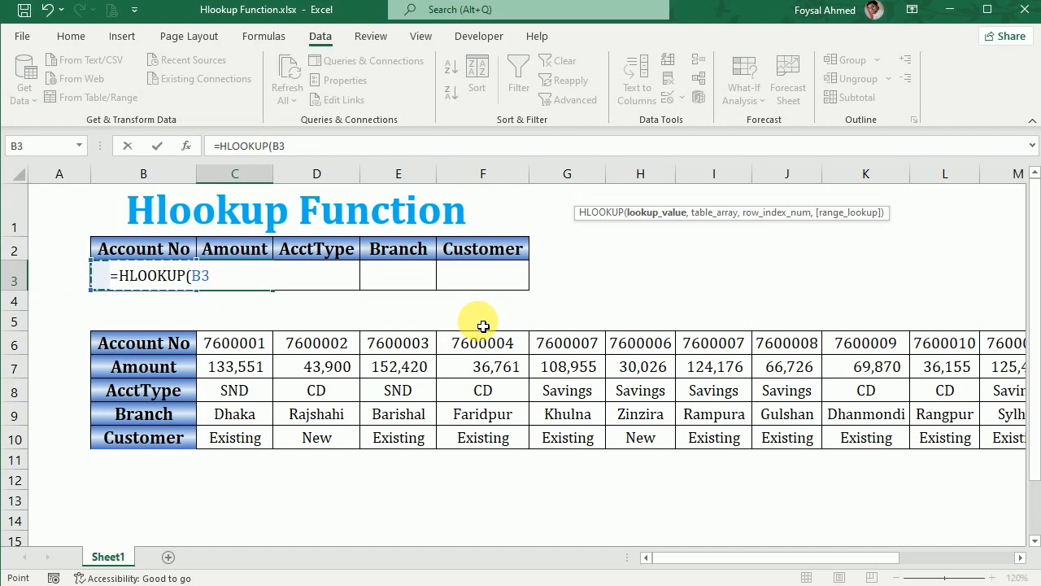
type(",")
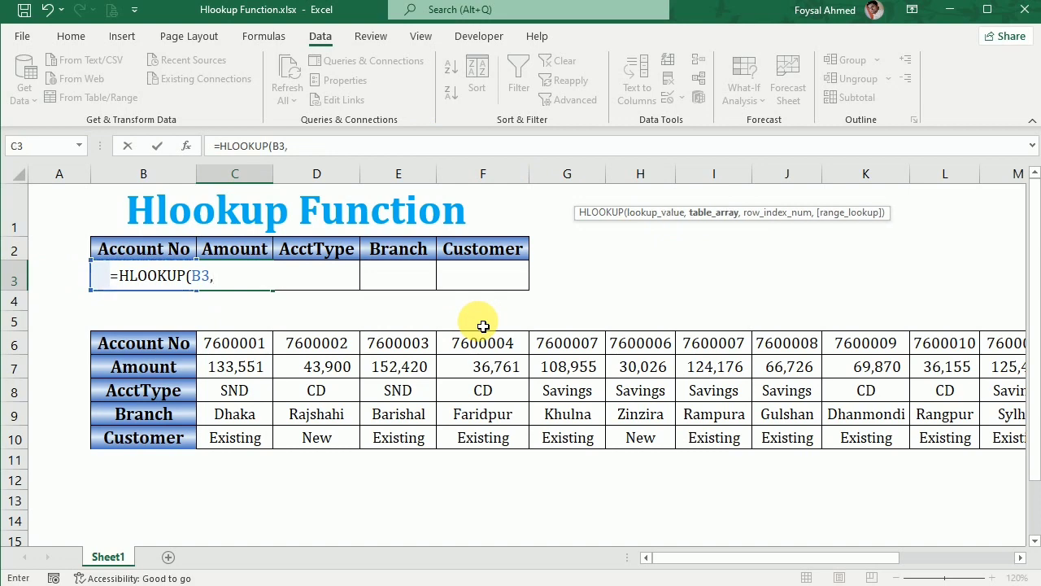
left_click(173, 355)
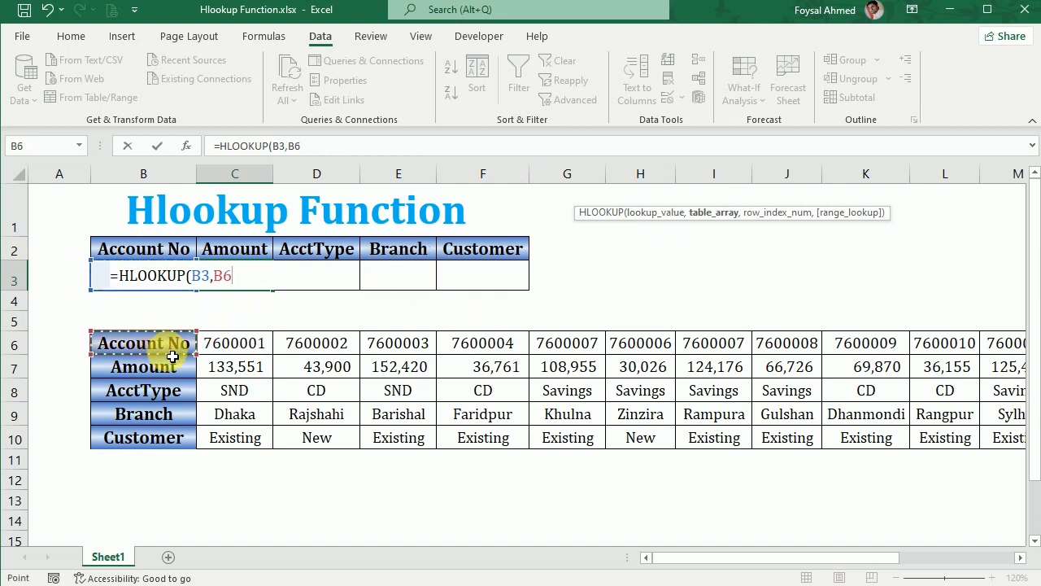
left_click_drag(172, 354, 890, 429)
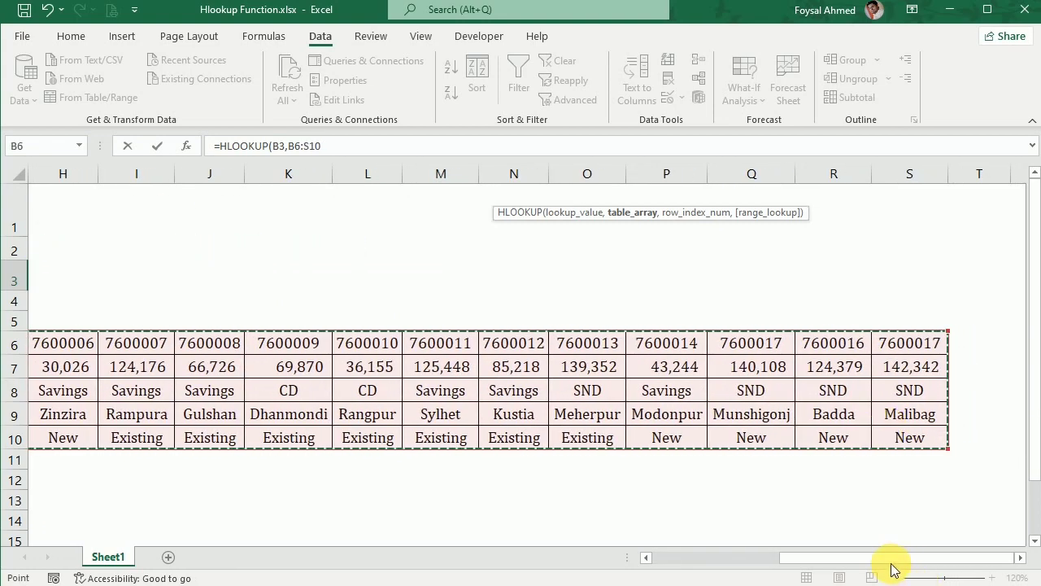
left_click_drag(892, 559, 468, 579)
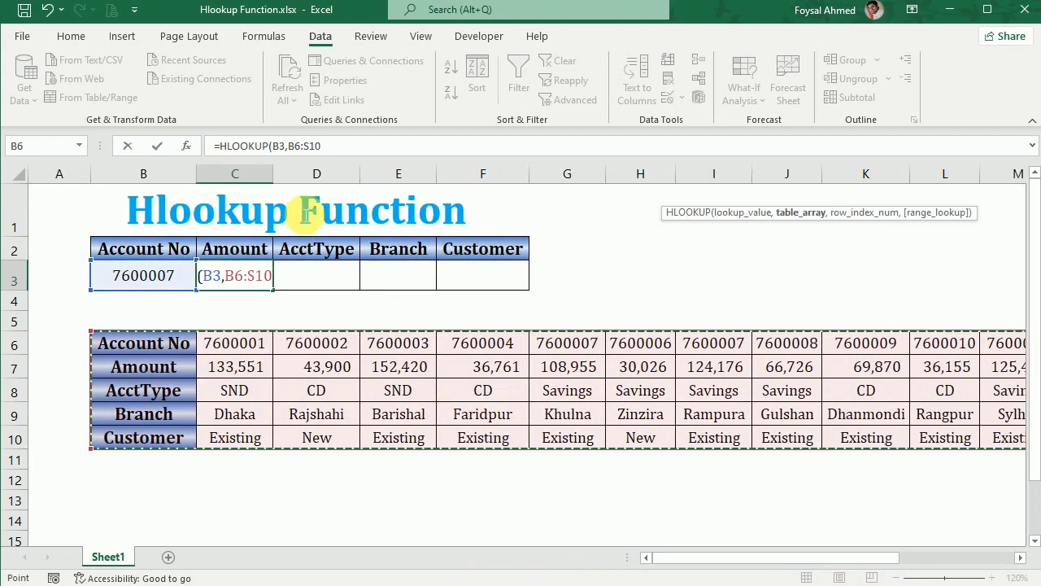
Make the table array absolute as $B$6:$S$10 and add a separator for the row index argument.
left_click_drag(287, 145, 344, 146)
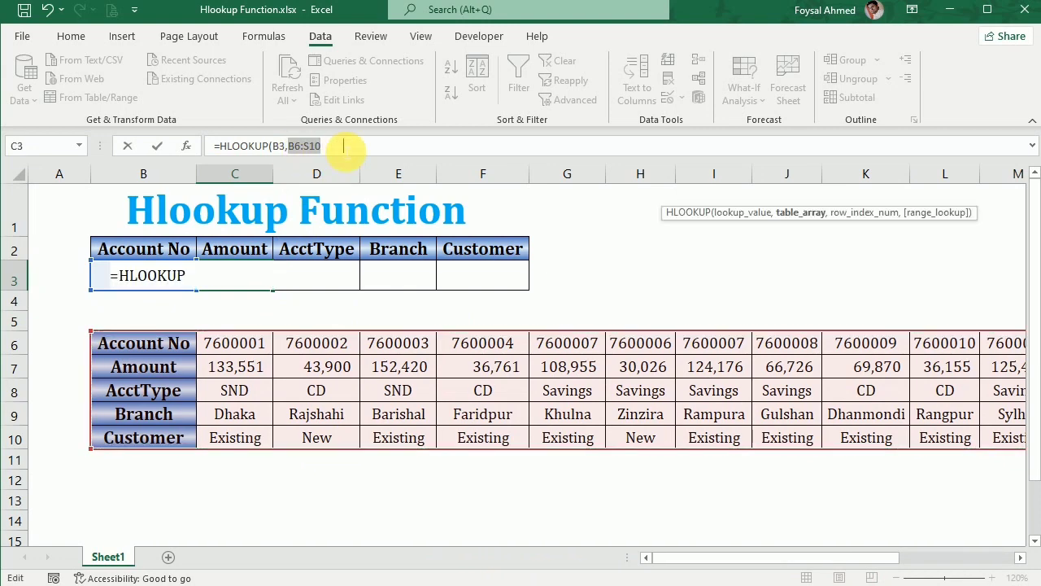
key("F4")
left_click(367, 148)
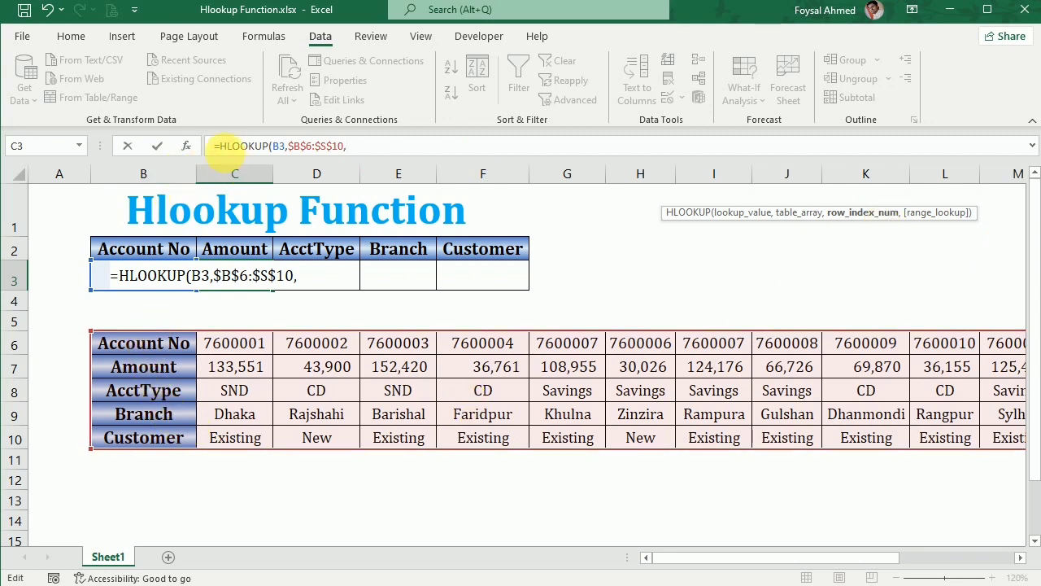
left_click(193, 334)
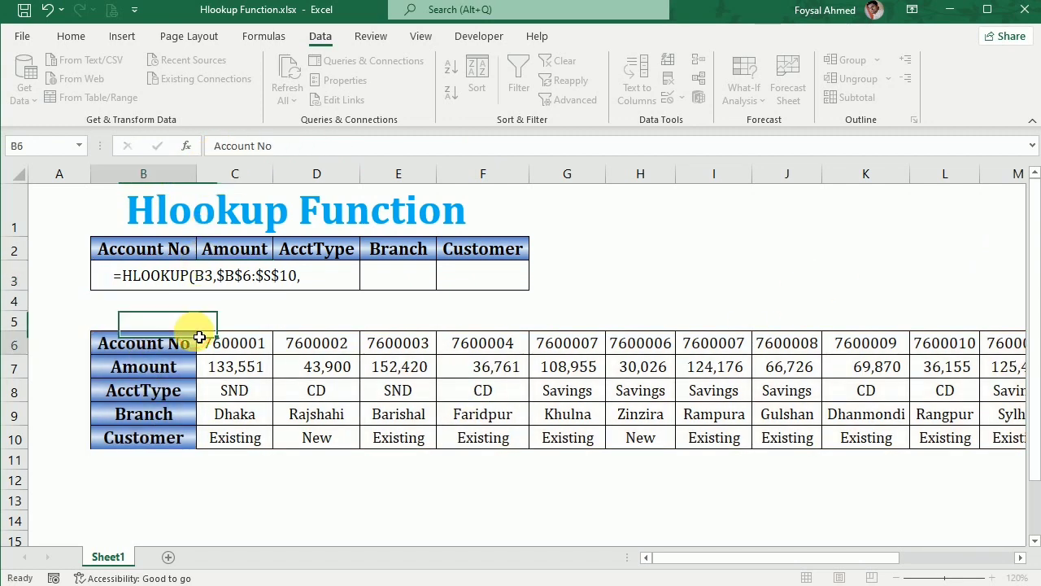
Number rows 6 to 10 in column A from 1 to 5 with a series fill.
left_click(77, 346)
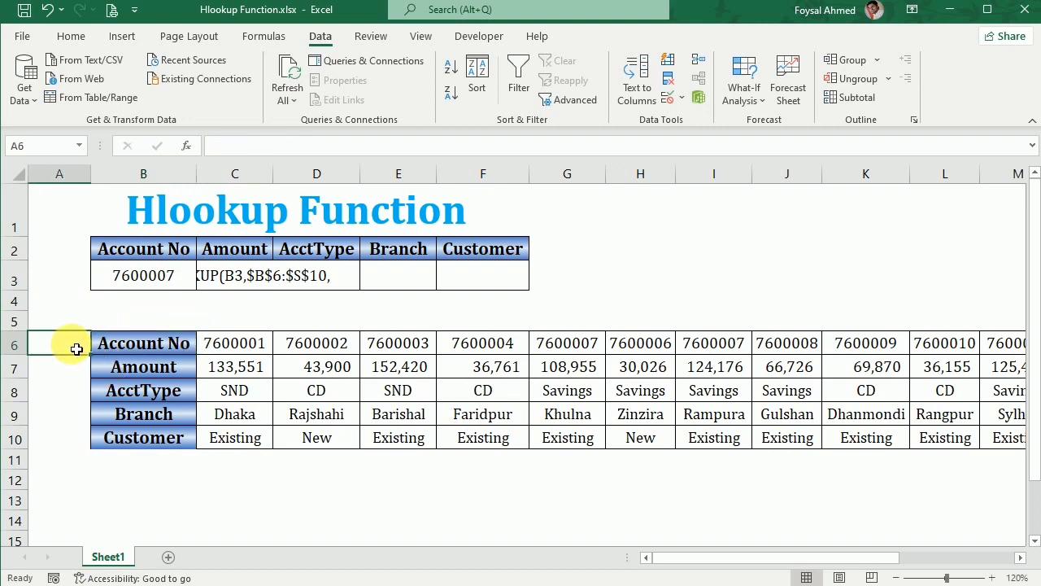
type("1")
left_click(111, 364)
left_click(86, 346)
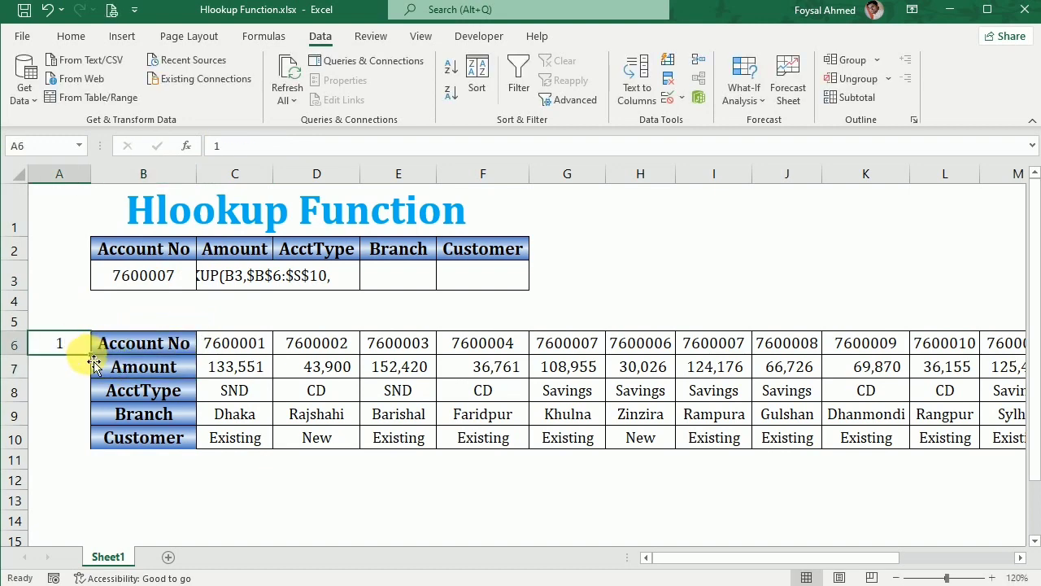
left_click_drag(95, 363, 102, 457)
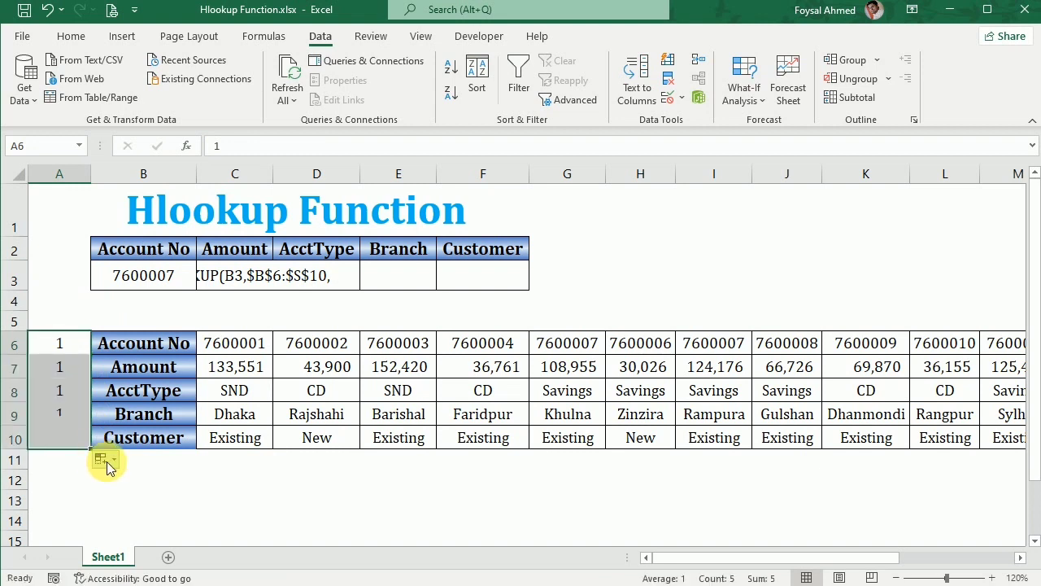
left_click(110, 461)
left_click(122, 496)
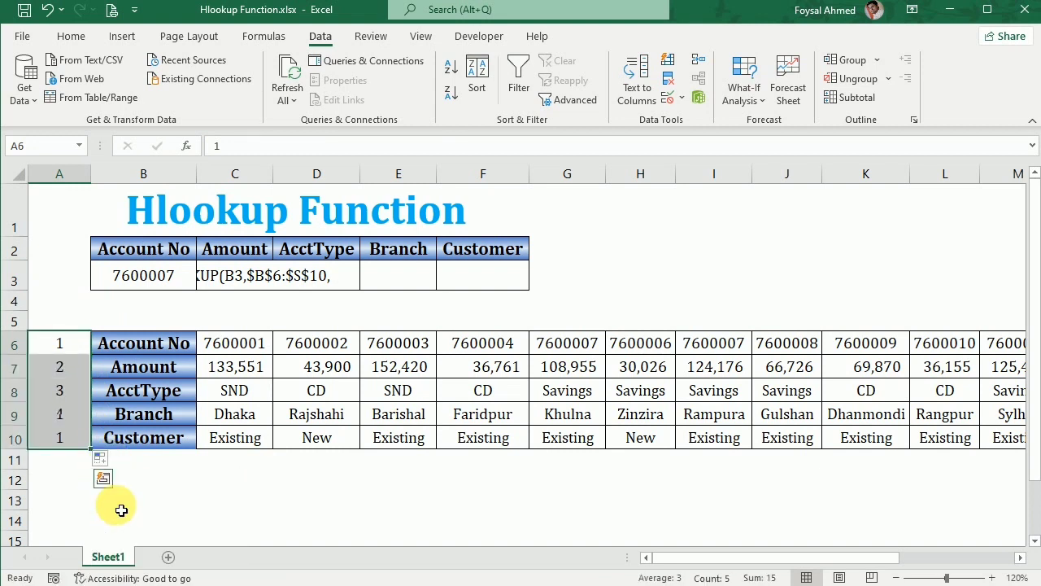
Compare the Amount heading with its row index number in column A.
left_click(247, 248)
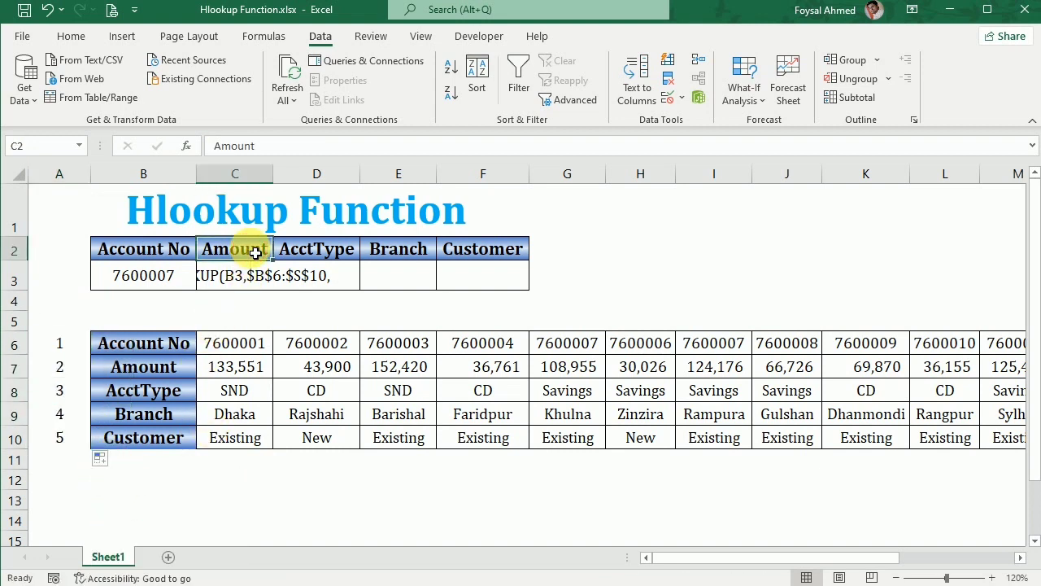
left_click(60, 366)
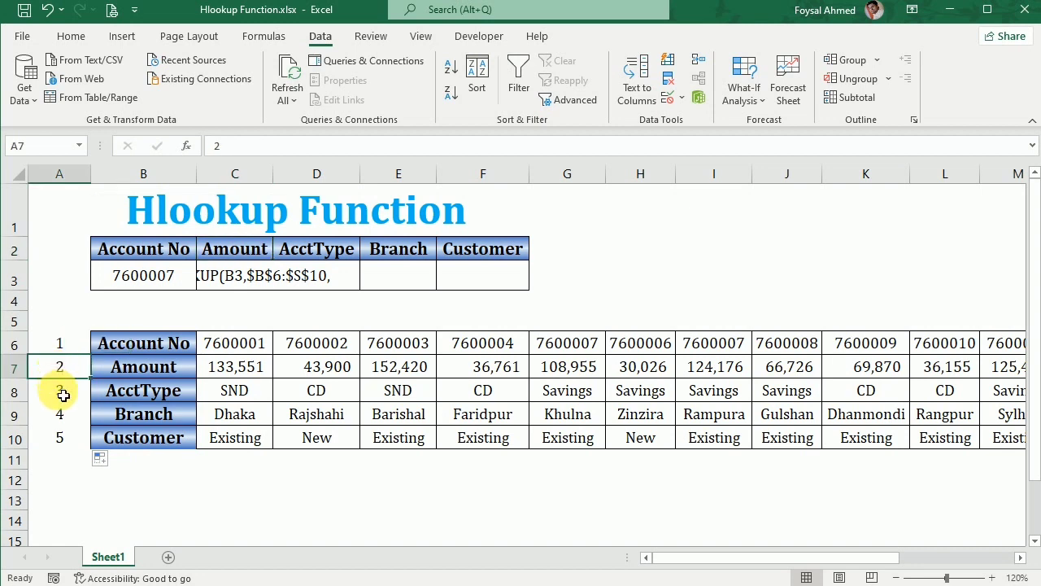
Complete the HLOOKUP formula in C3 with row index 2 and exact match 0 to return the amount.
left_click(65, 398)
left_click(70, 414)
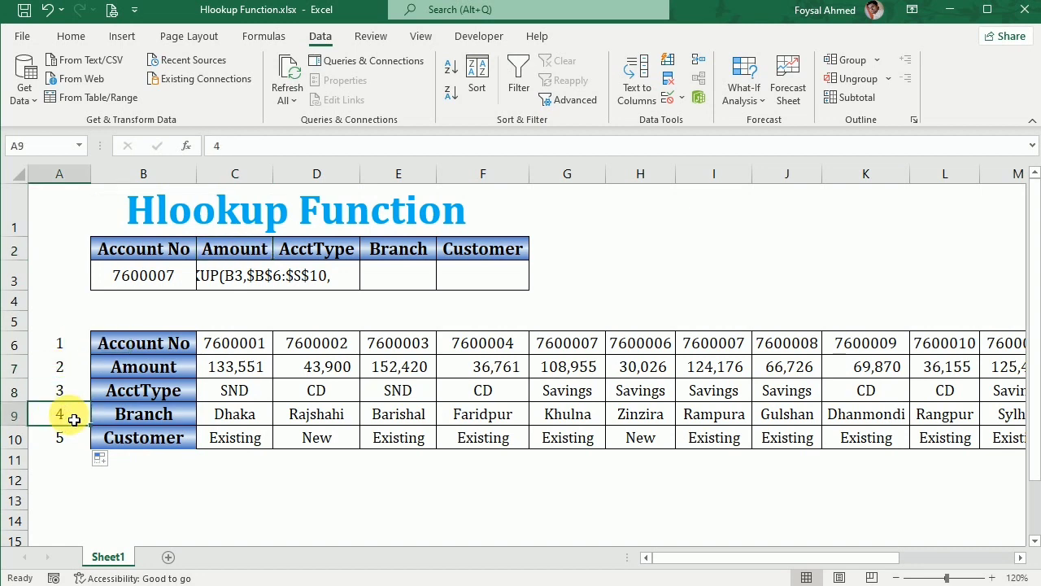
left_click(72, 444)
left_click(220, 281)
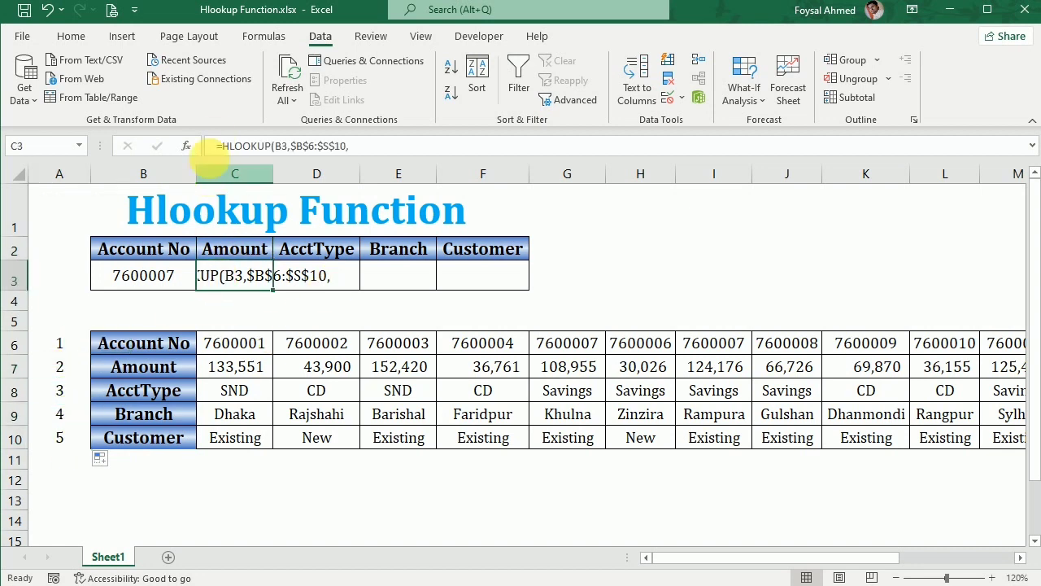
left_click(221, 145)
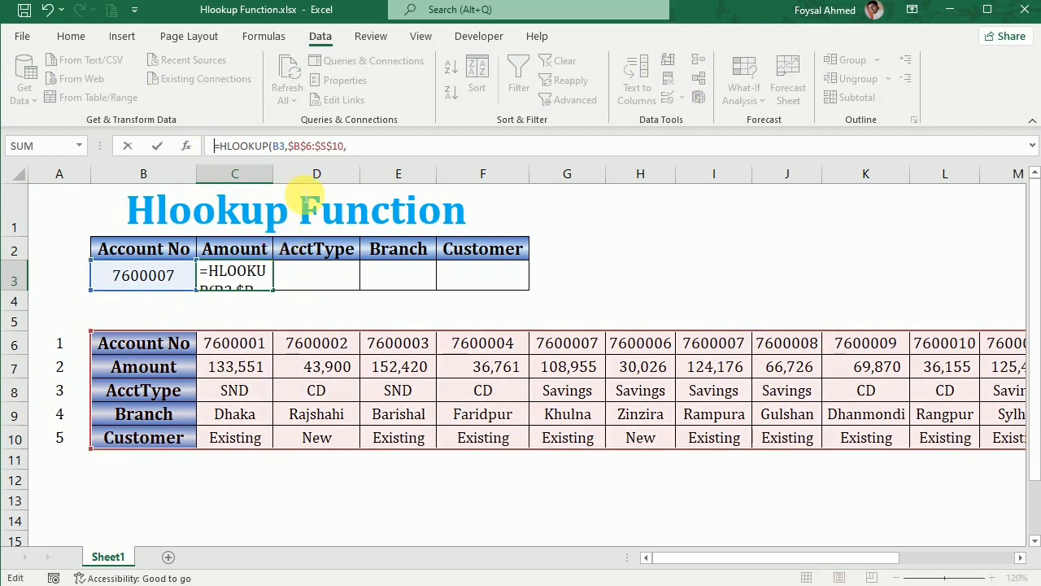
left_click(358, 147)
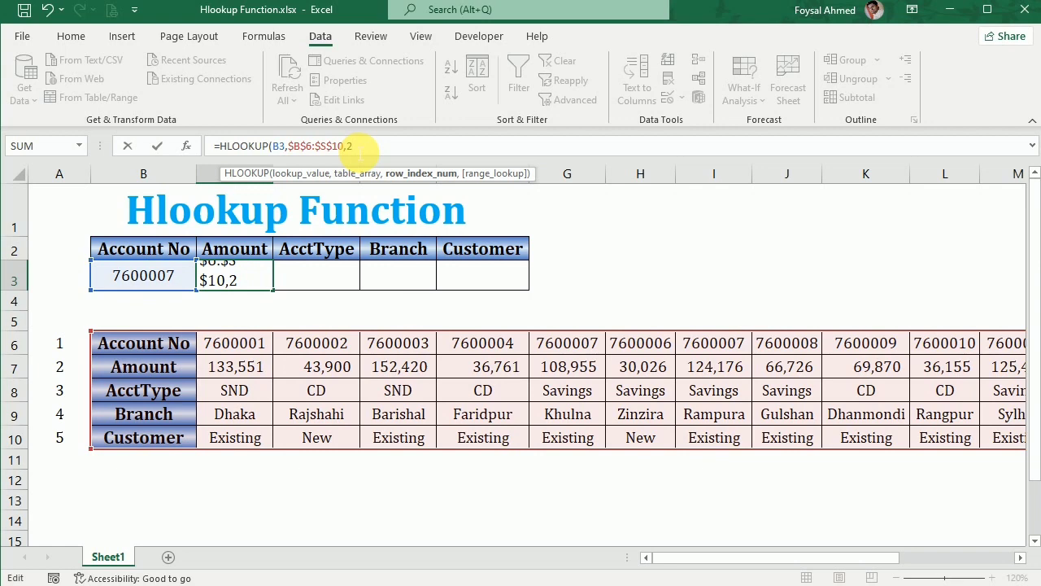
type(",0")
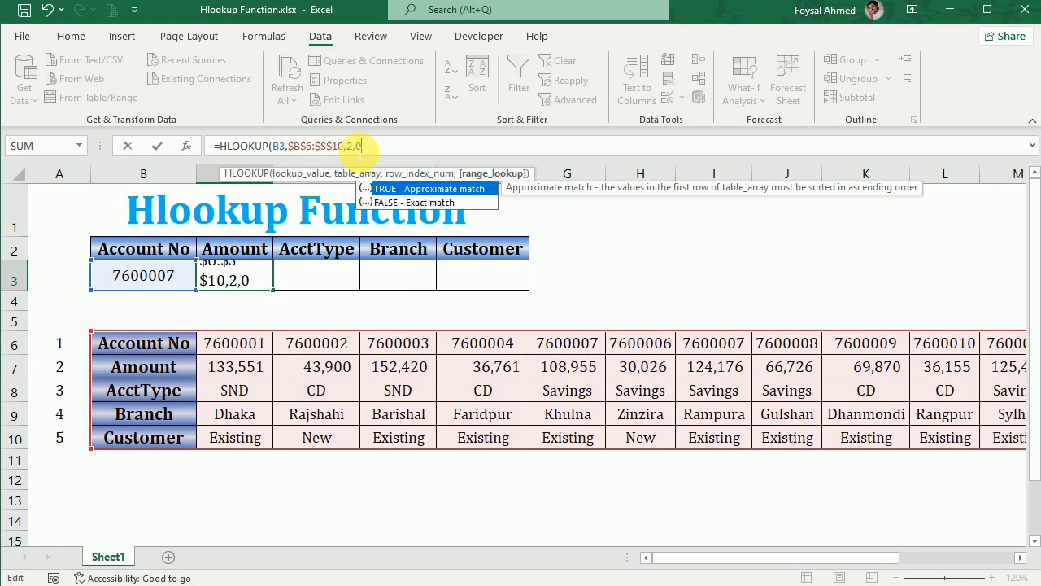
type(")")
key("Return")
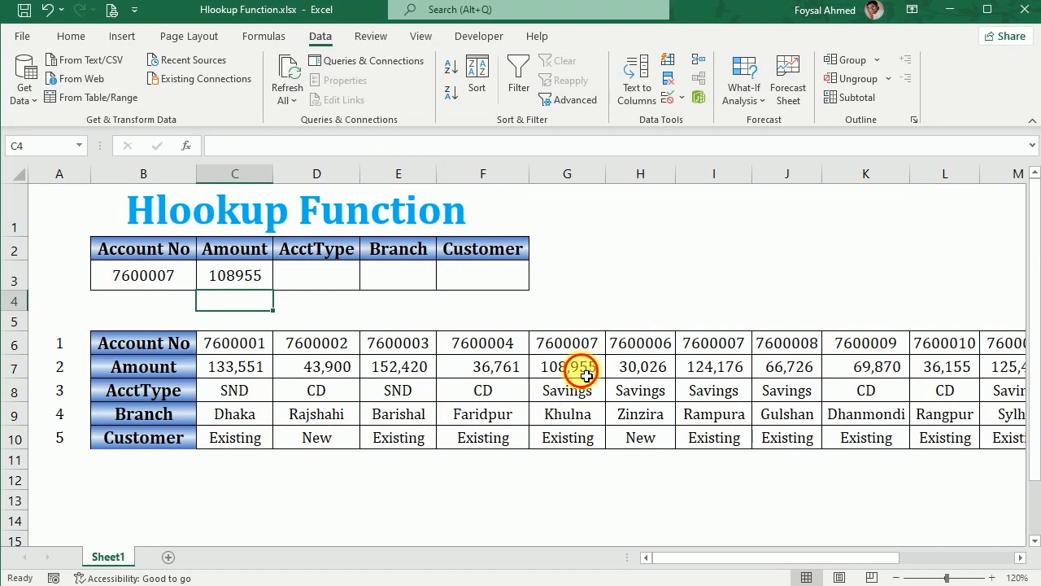
Format the amount in C3 as comma style with no decimals and autofit column C.
left_click(230, 269)
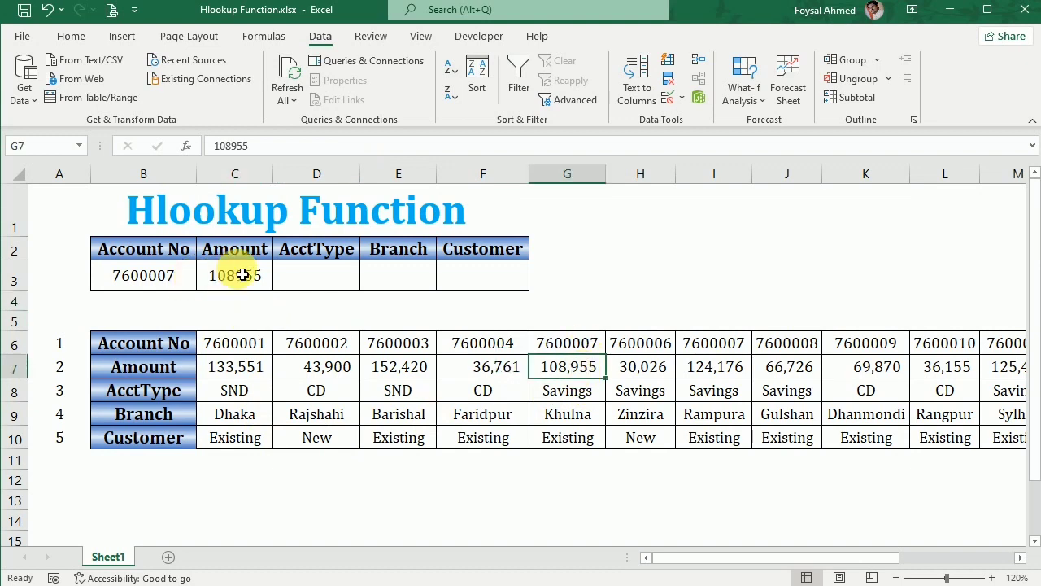
left_click(69, 38)
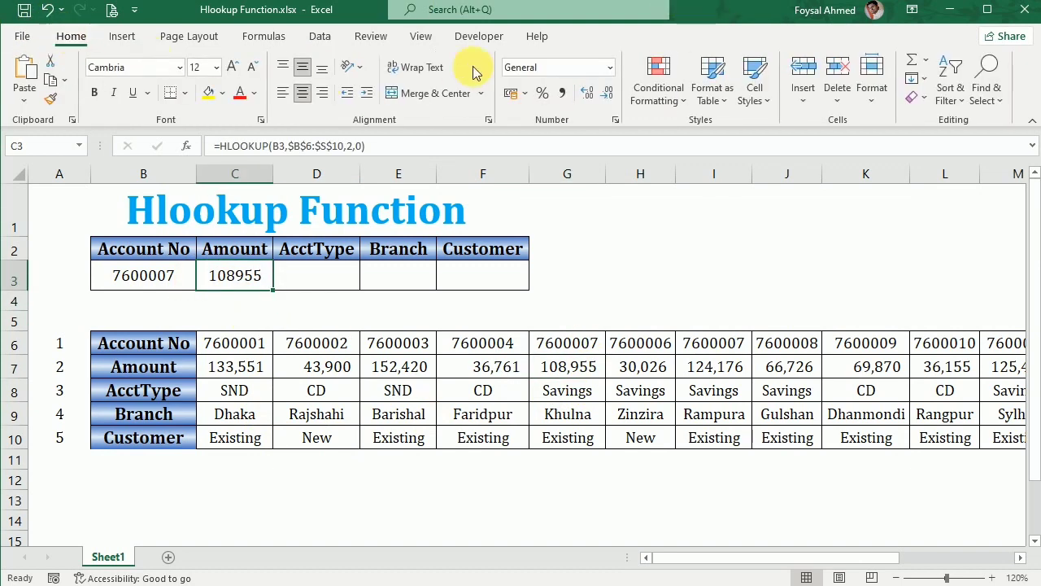
left_click(562, 93)
left_click(610, 93)
left_click(610, 93)
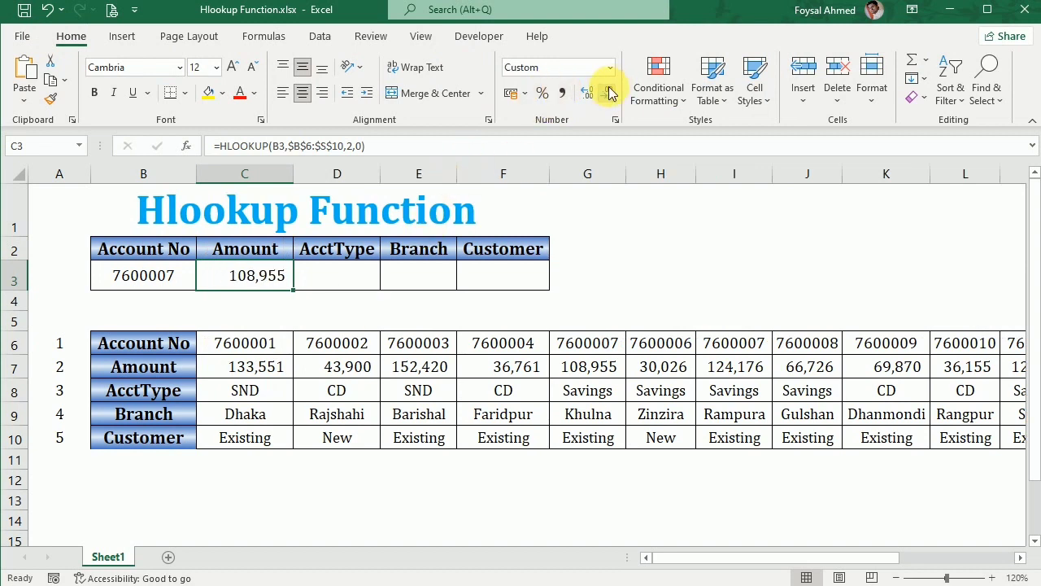
double_click(294, 176)
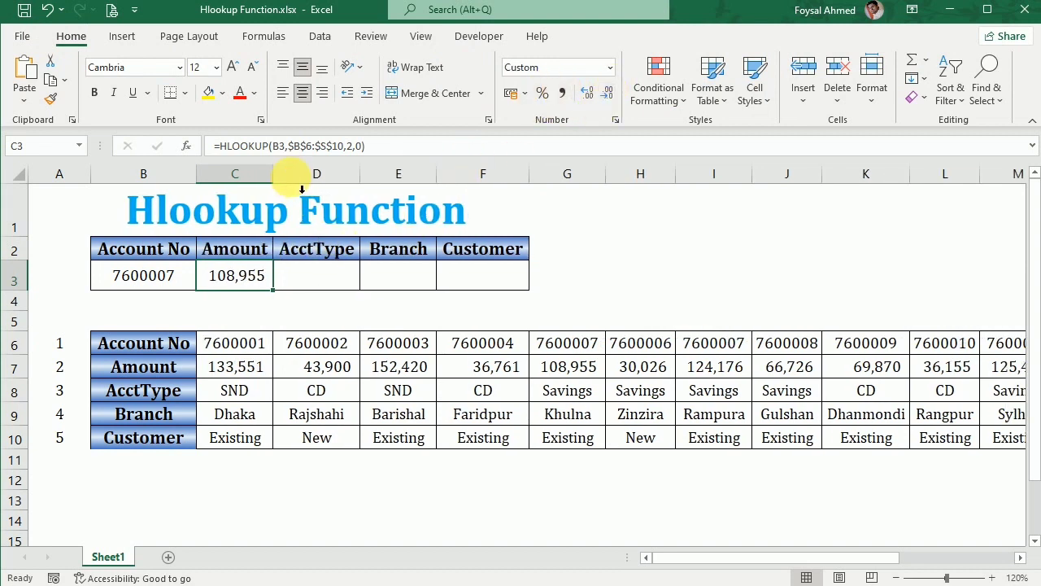
Try copying the amount formula into D3 with row index 3, then clear D3.
left_click(504, 325)
left_click(235, 275)
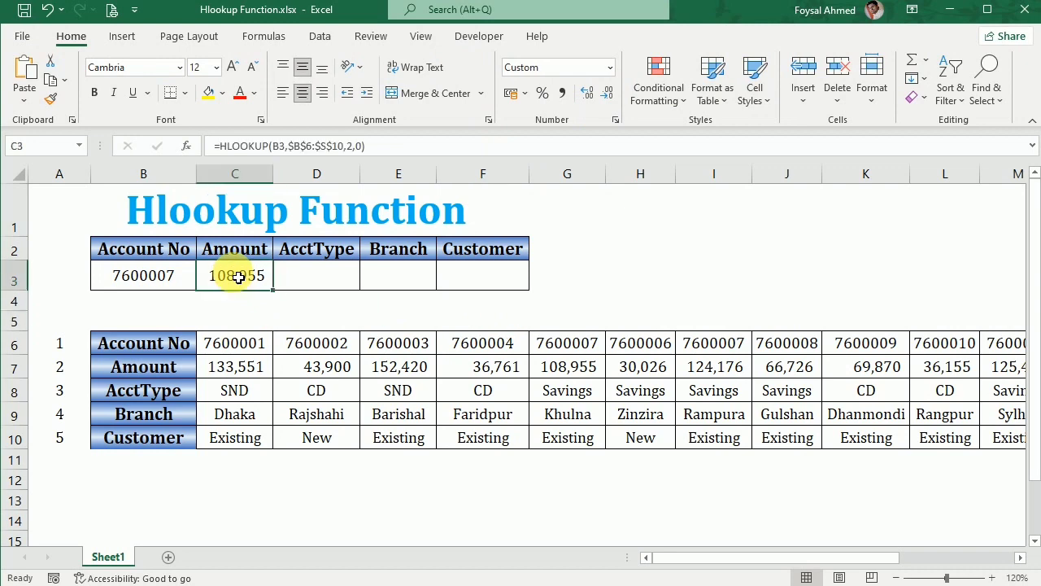
left_click_drag(280, 297, 340, 289)
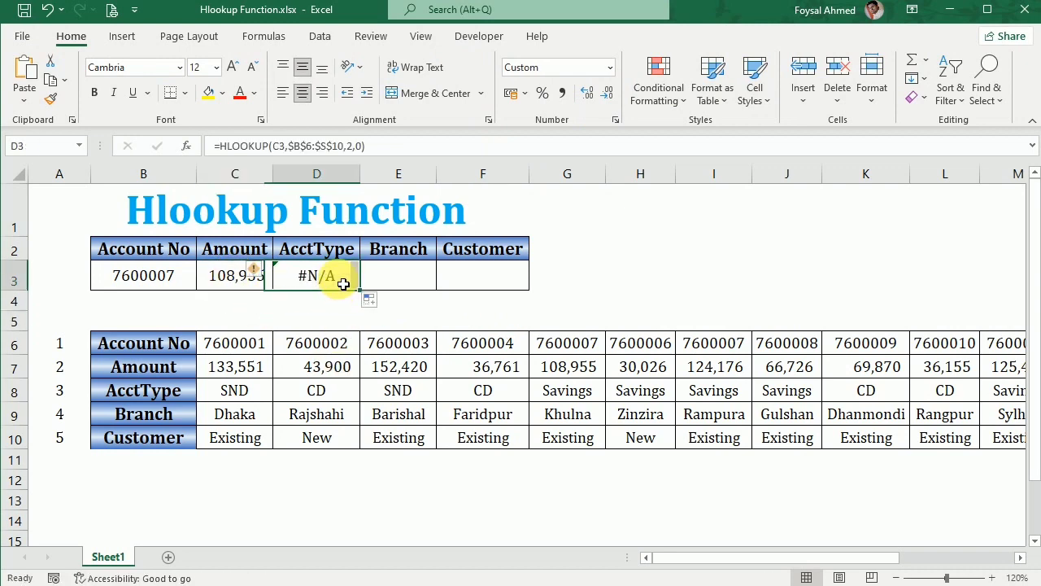
double_click(341, 279)
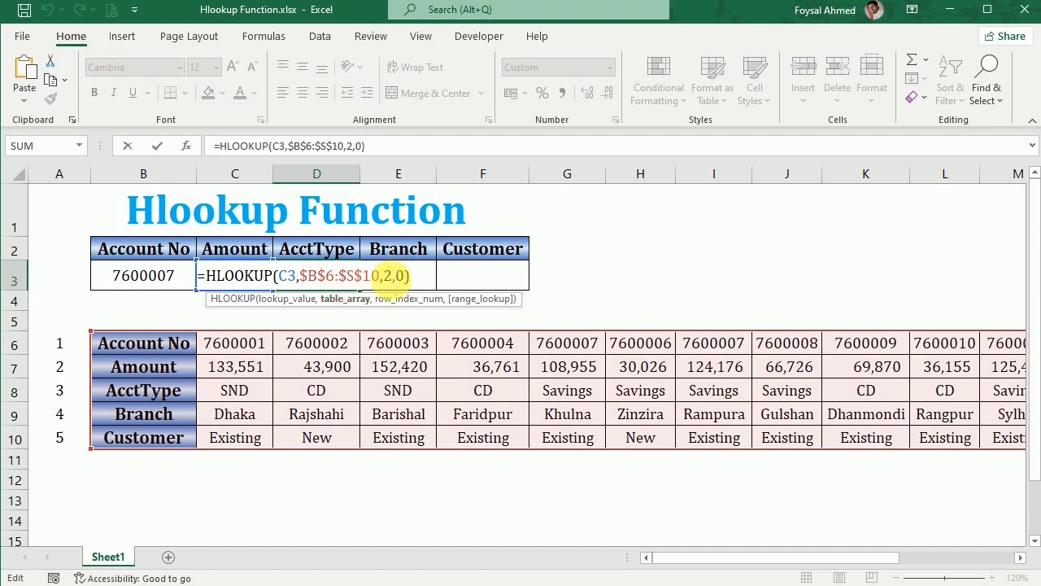
left_click(389, 274)
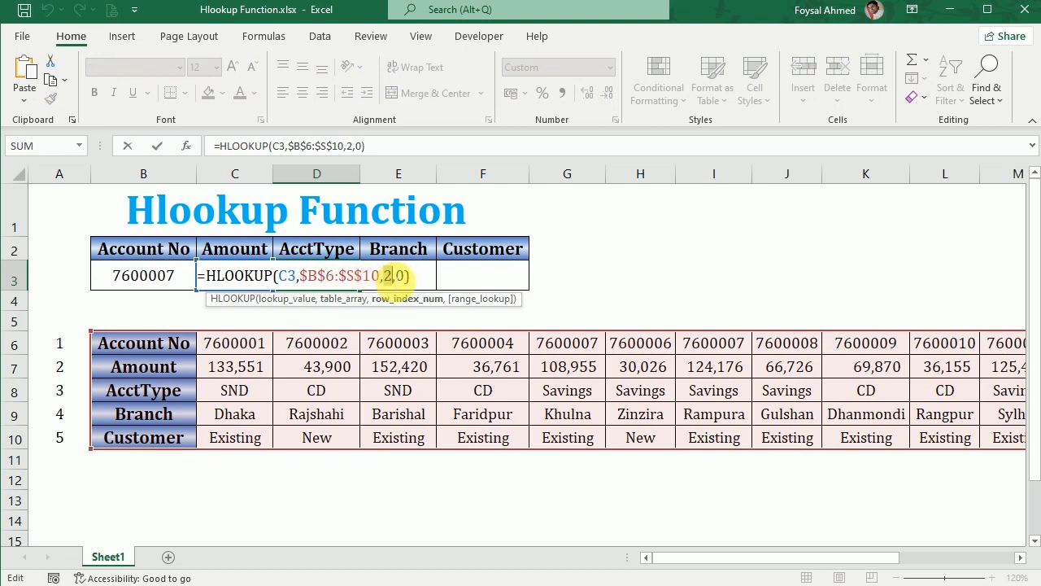
key("Return")
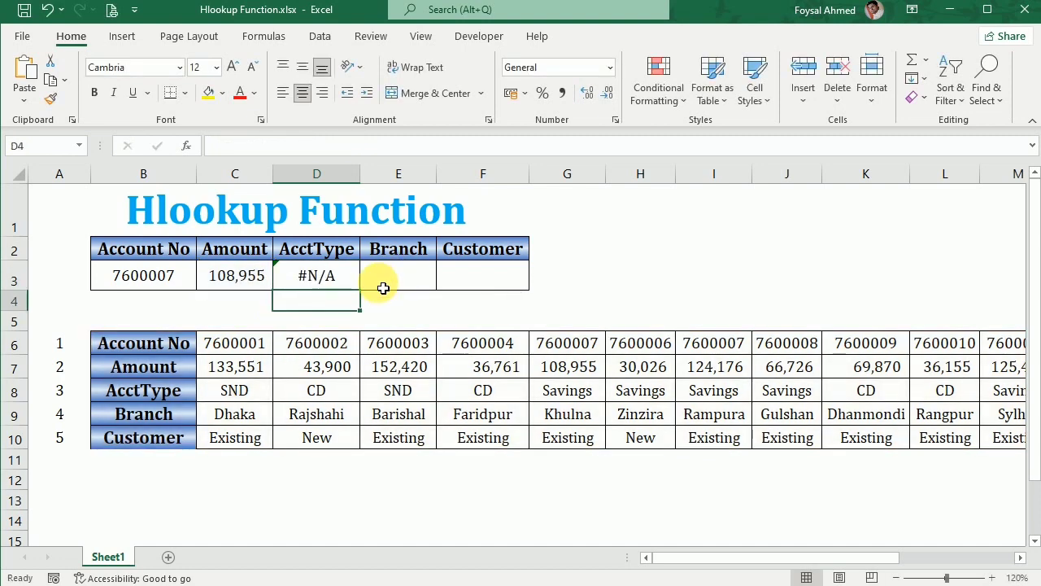
left_click(329, 278)
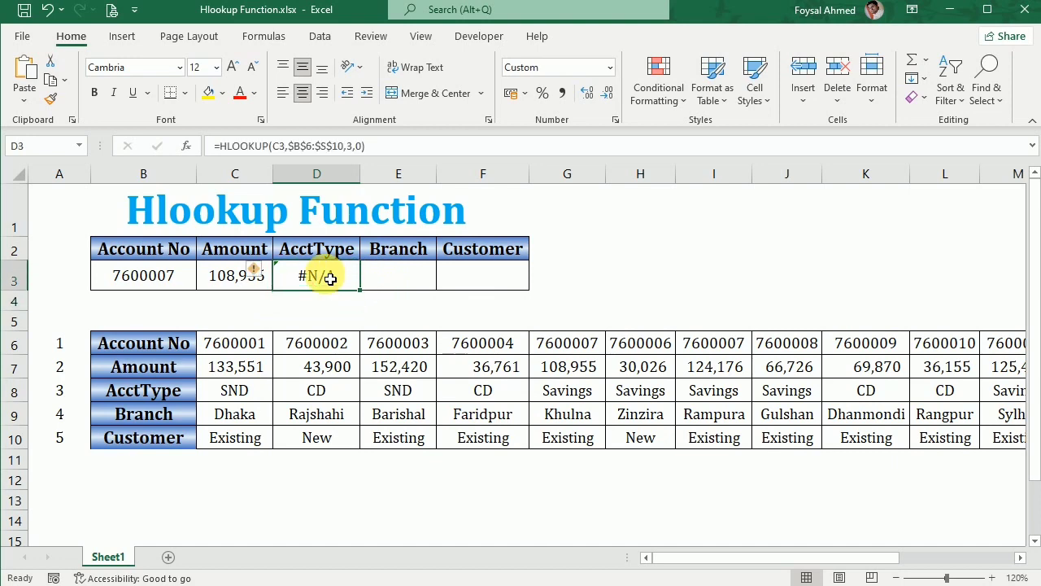
double_click(330, 279)
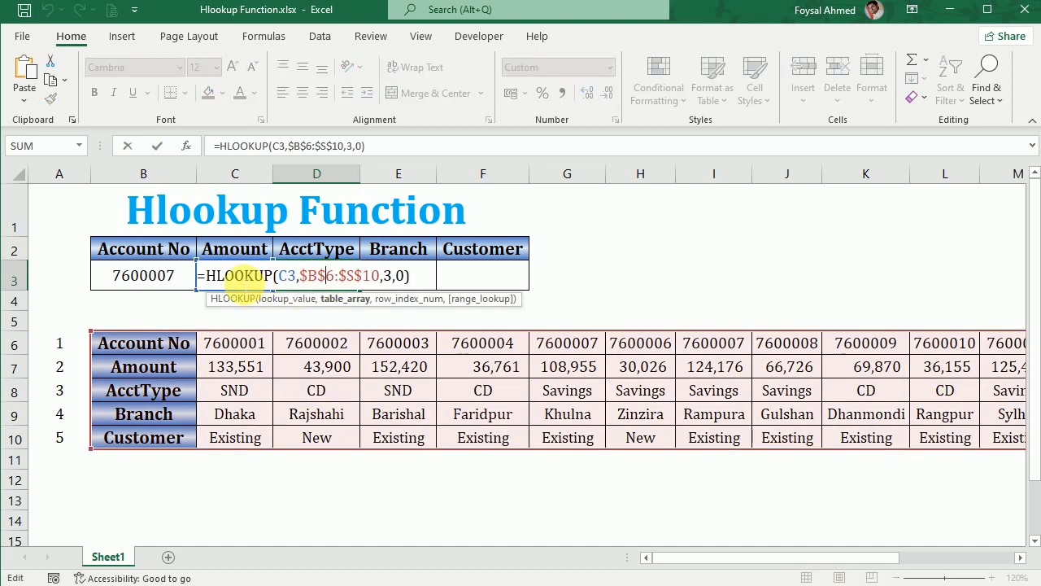
key("Return")
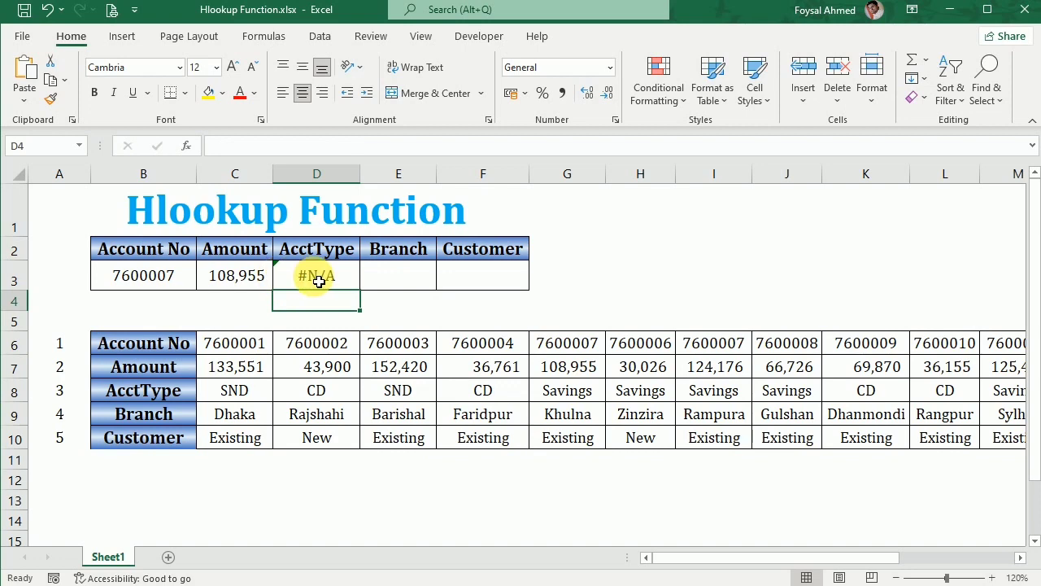
left_click(319, 282)
key("Delete")
Make the lookup value in the C3 formula absolute as $B$3.
double_click(234, 285)
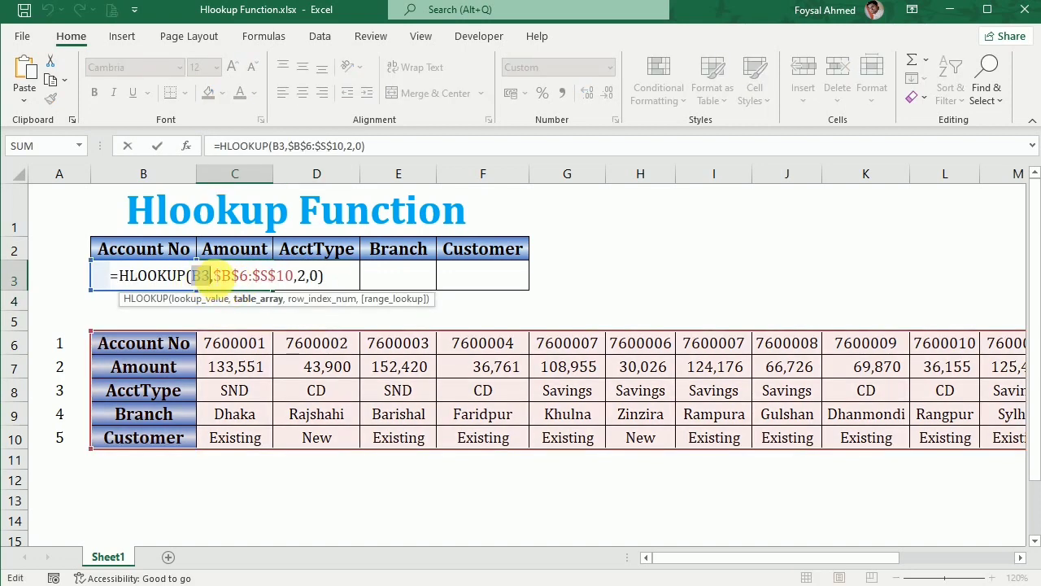
key("F4")
key("ctrl+Return")
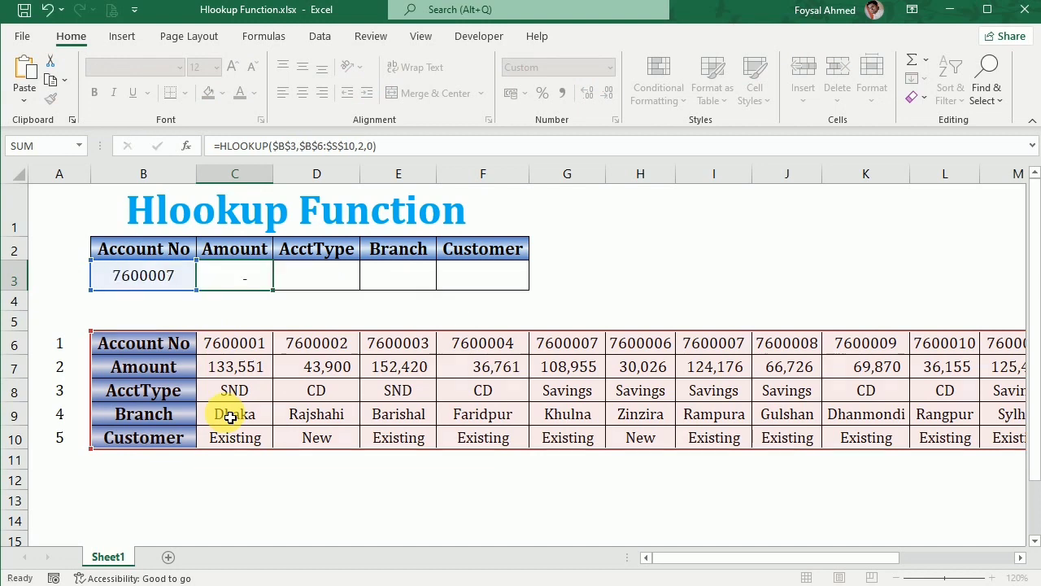
Copy the C3 formula to D3 and set its row index to 3 to return the account type.
left_click(238, 275)
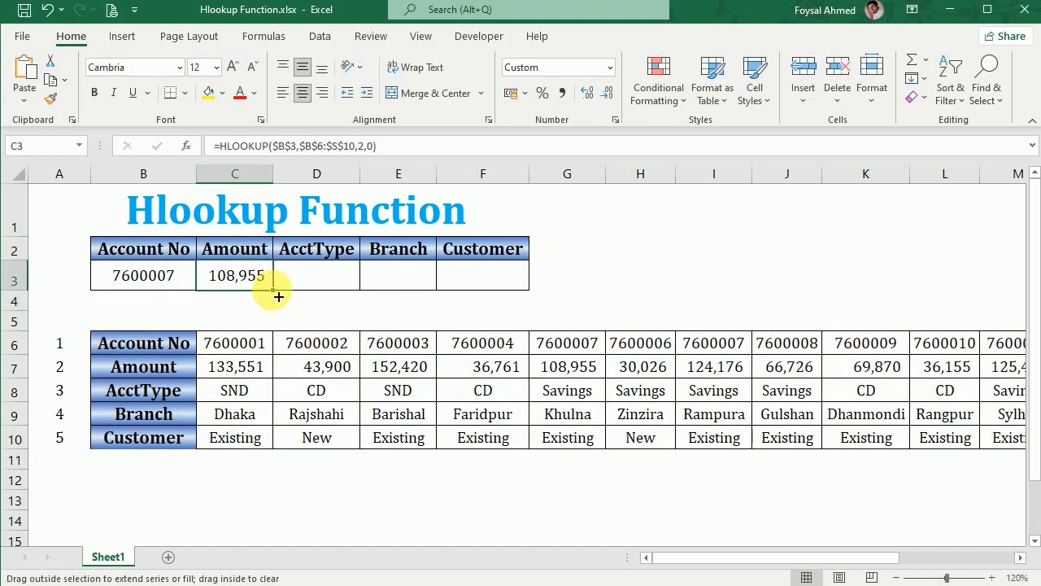
left_click_drag(278, 297, 342, 274)
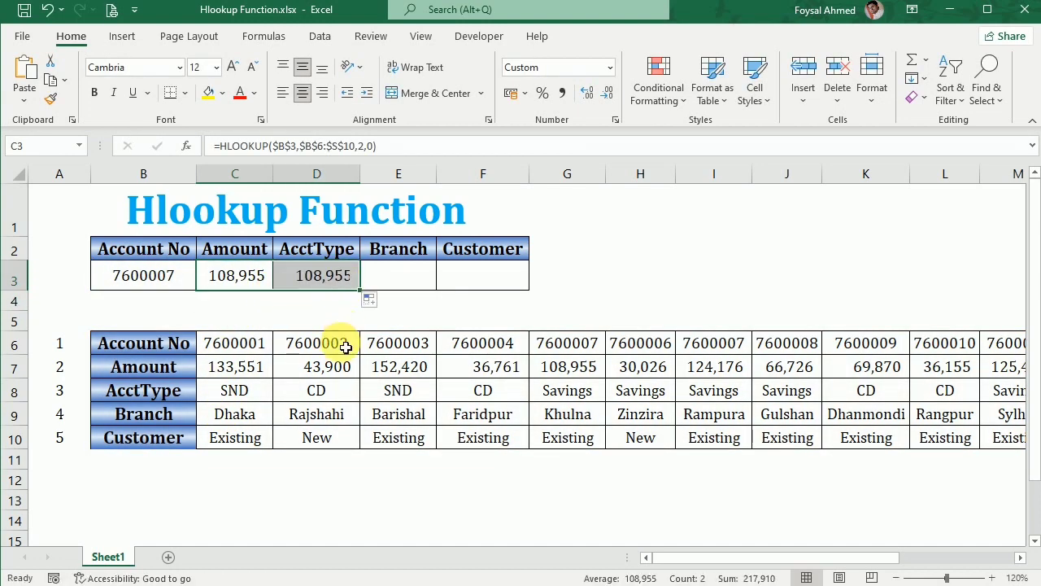
double_click(319, 278)
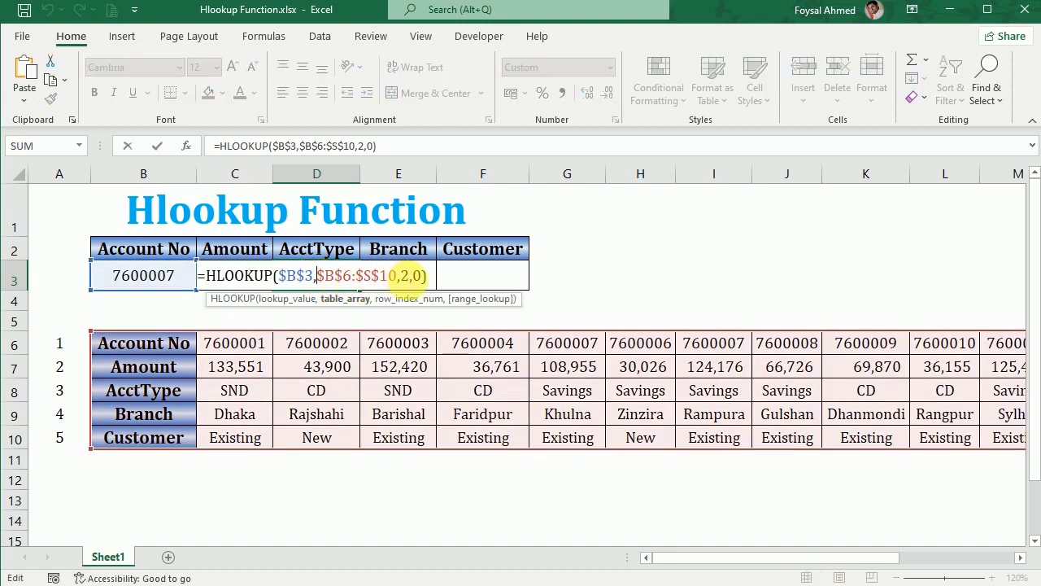
double_click(405, 276)
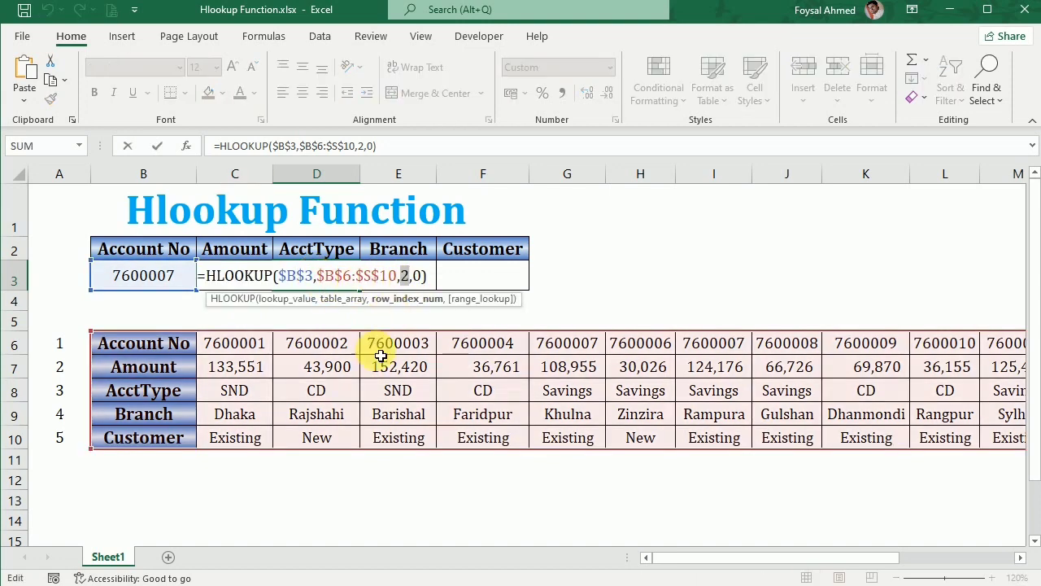
key("Return")
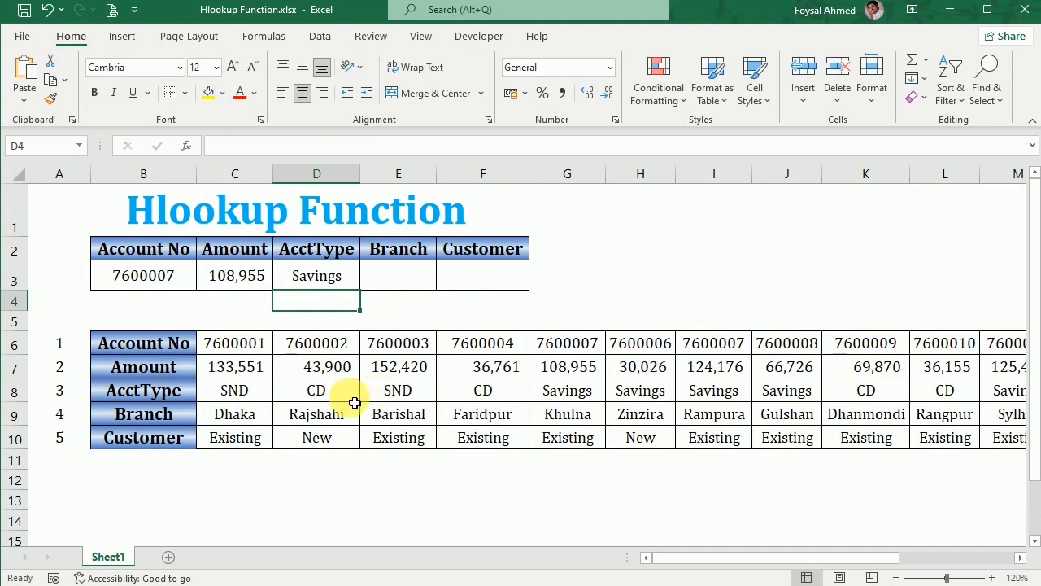
left_click(586, 399)
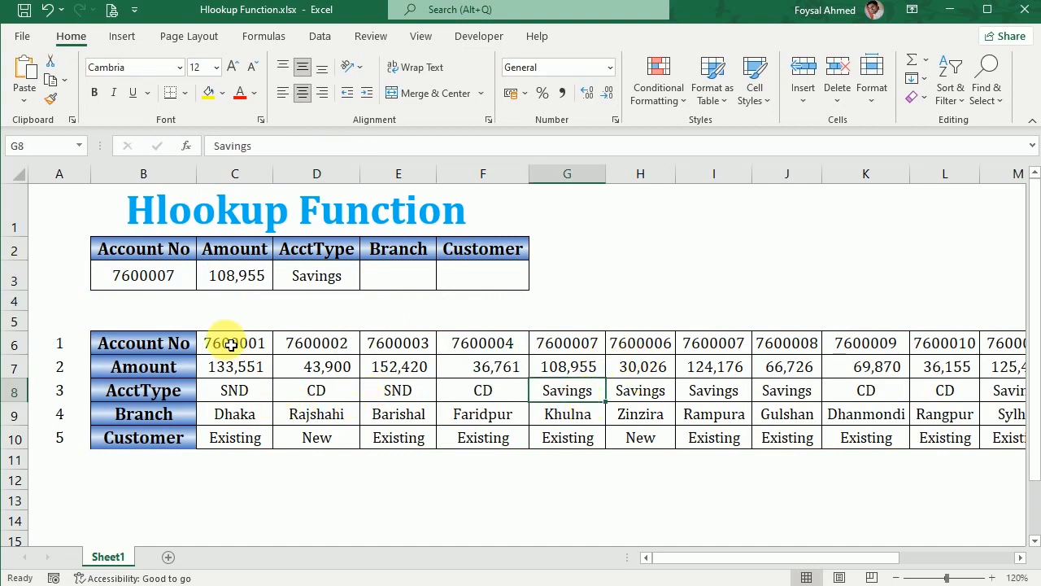
Enter =COLUMNS($B$4:B4) in B4 as an expanding column counter.
left_click(146, 303)
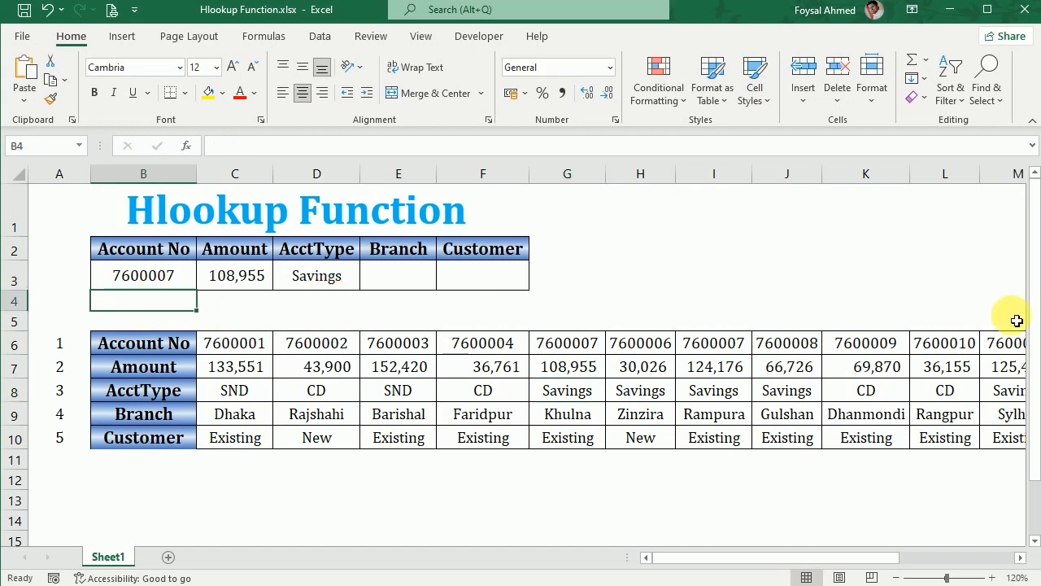
type("=col")
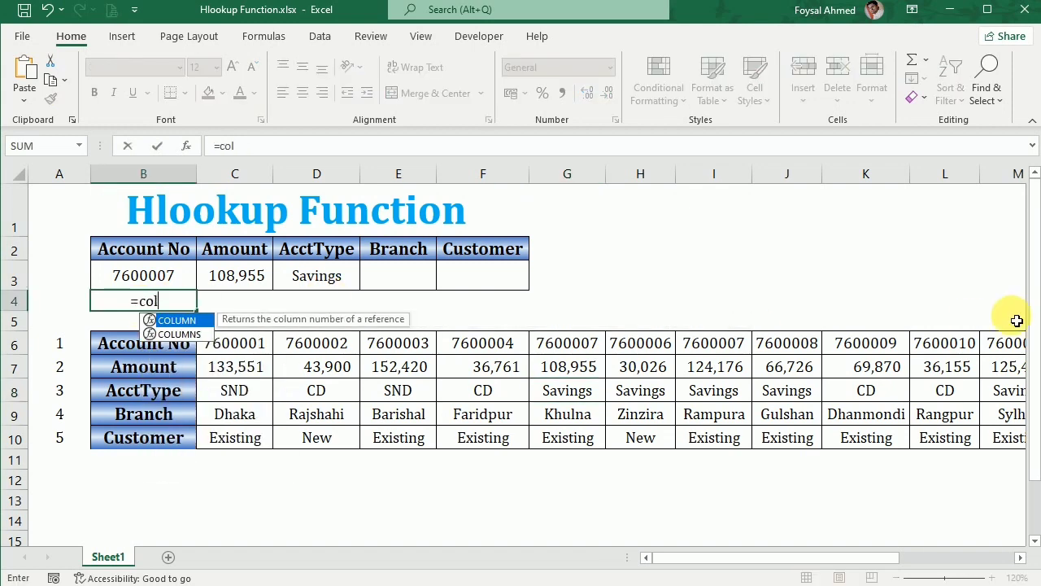
type("umns")
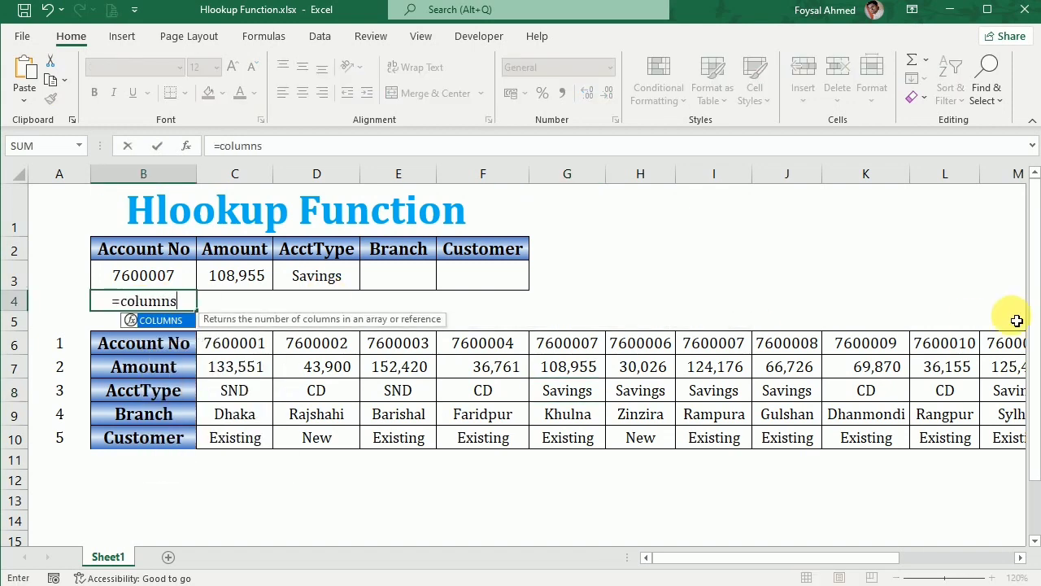
key("Tab")
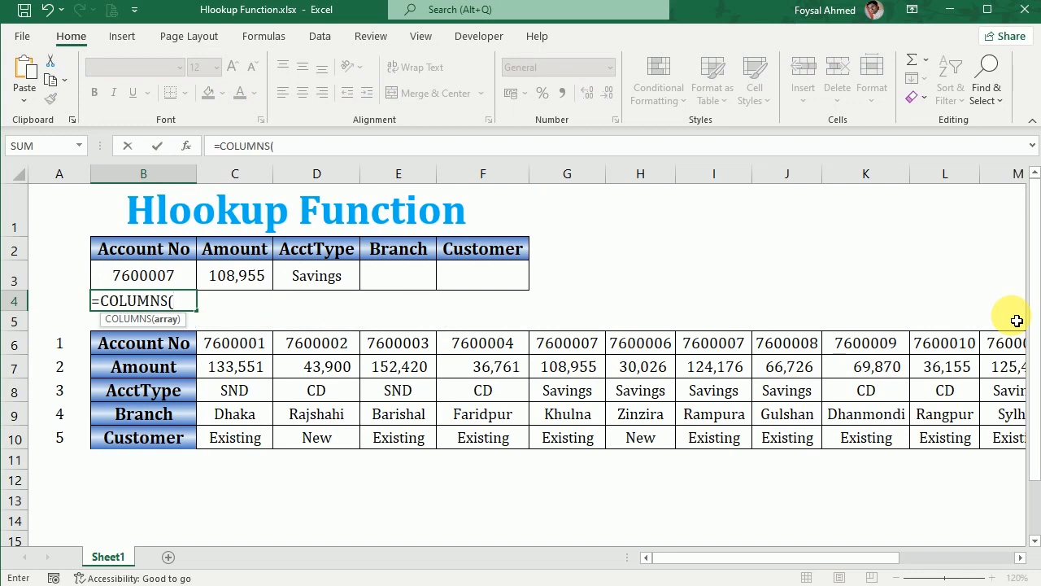
left_click(248, 302)
key("Left")
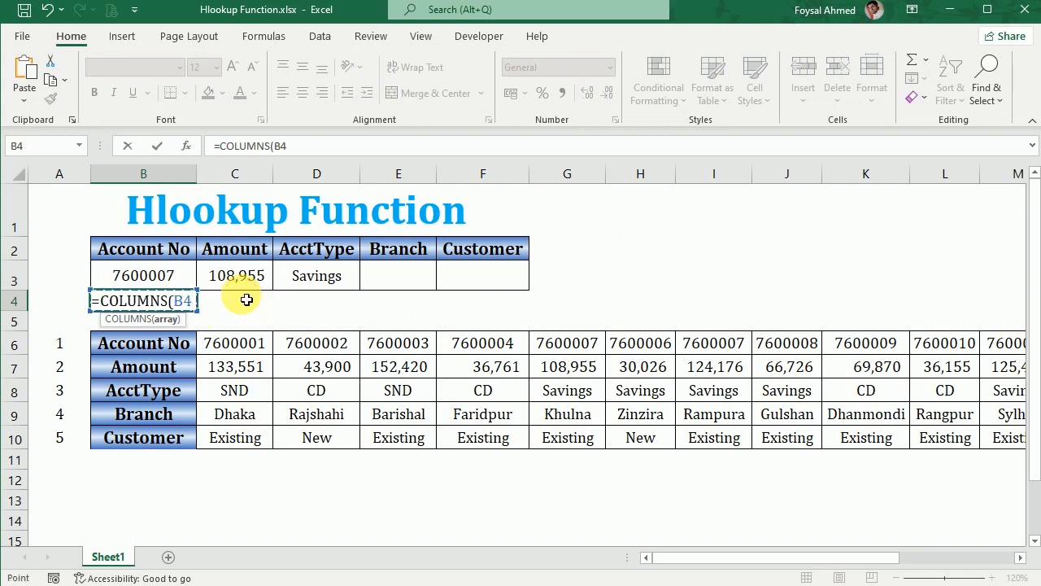
key("F8")
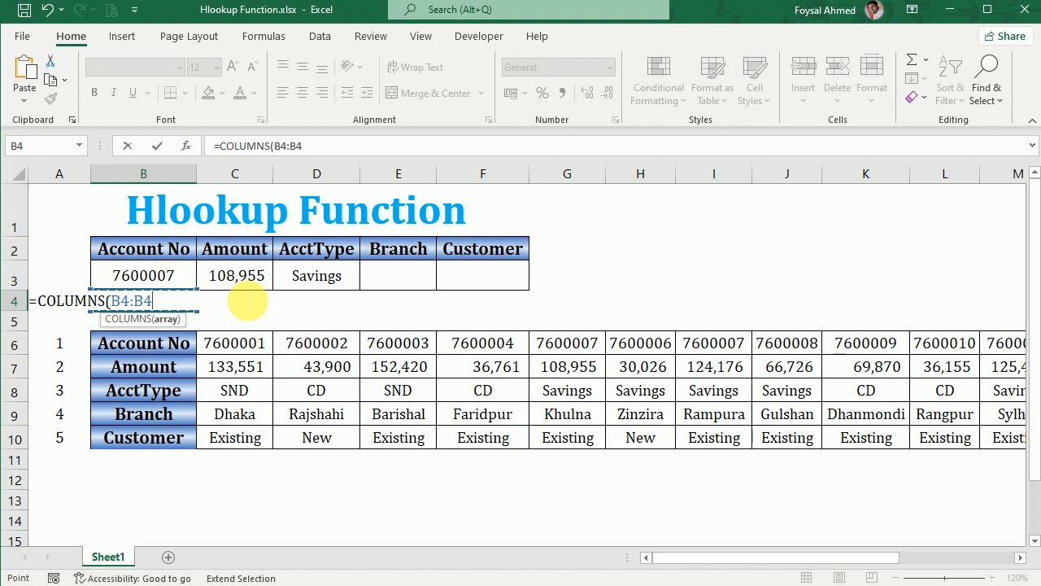
double_click(288, 146)
left_click(282, 146)
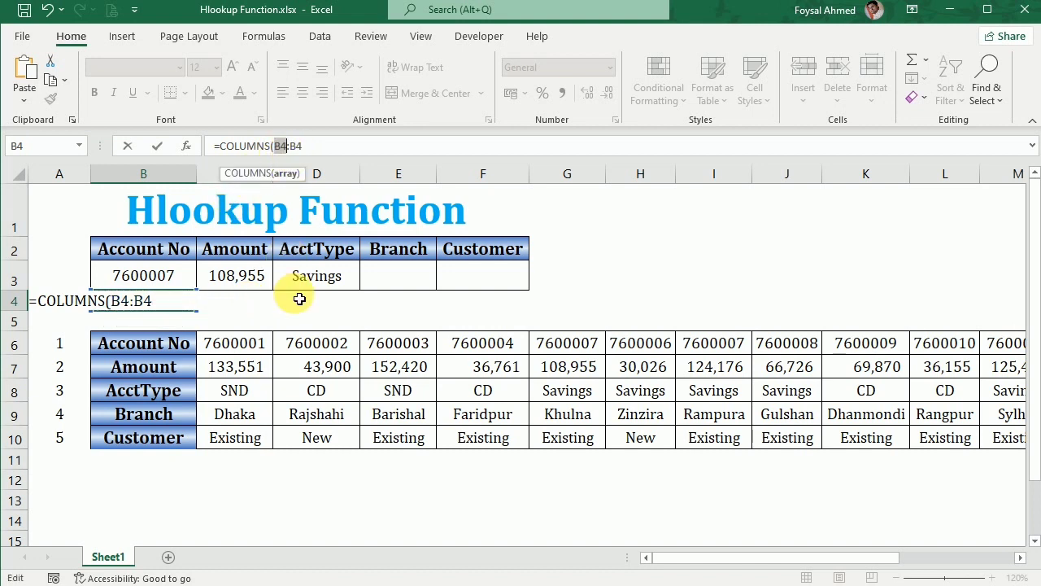
key("F4")
key("Return")
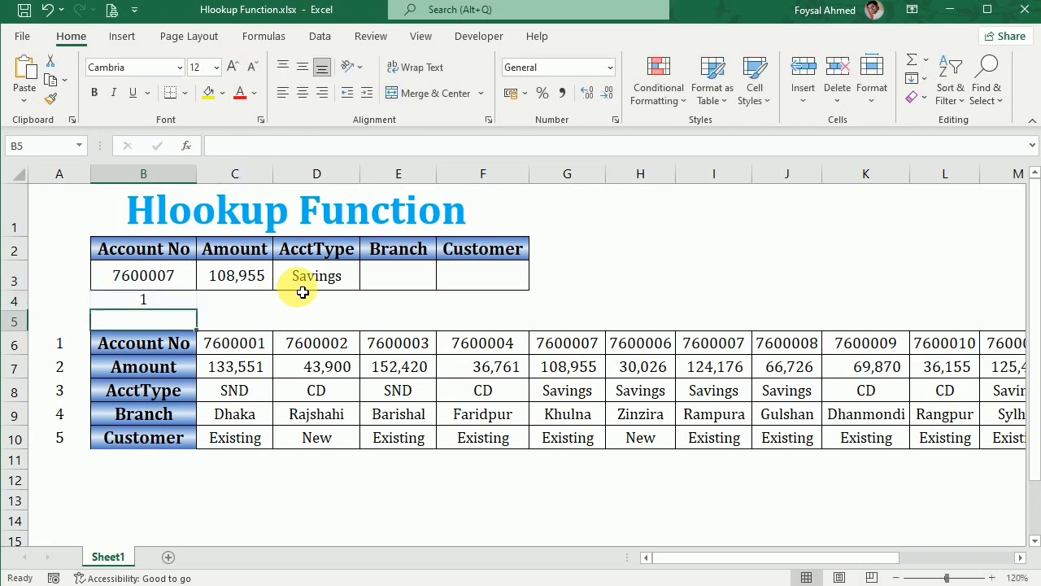
left_click(186, 302)
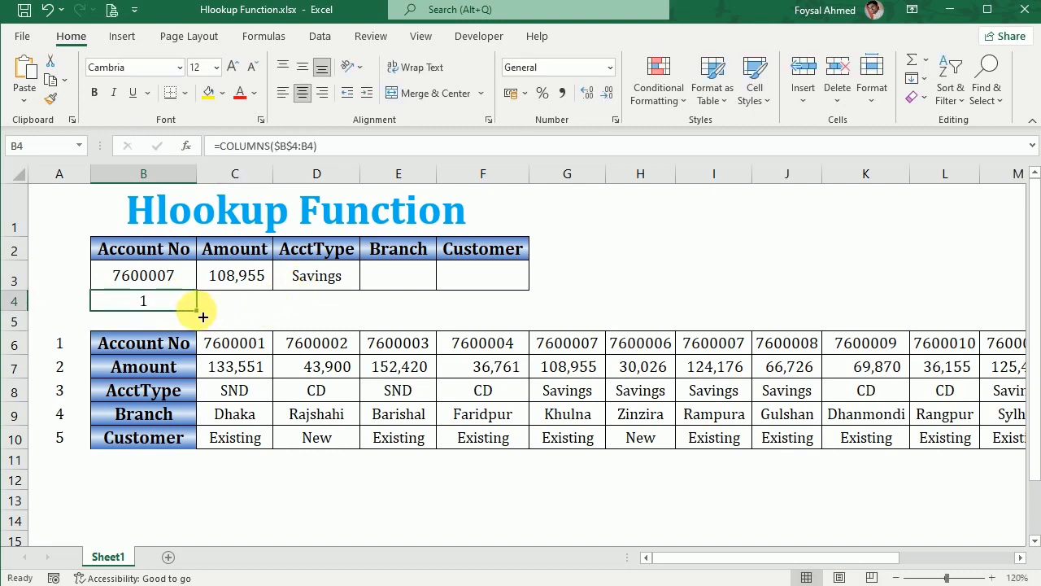
Fill the COLUMNS counter from B4 across to F4.
left_click_drag(203, 317, 506, 302)
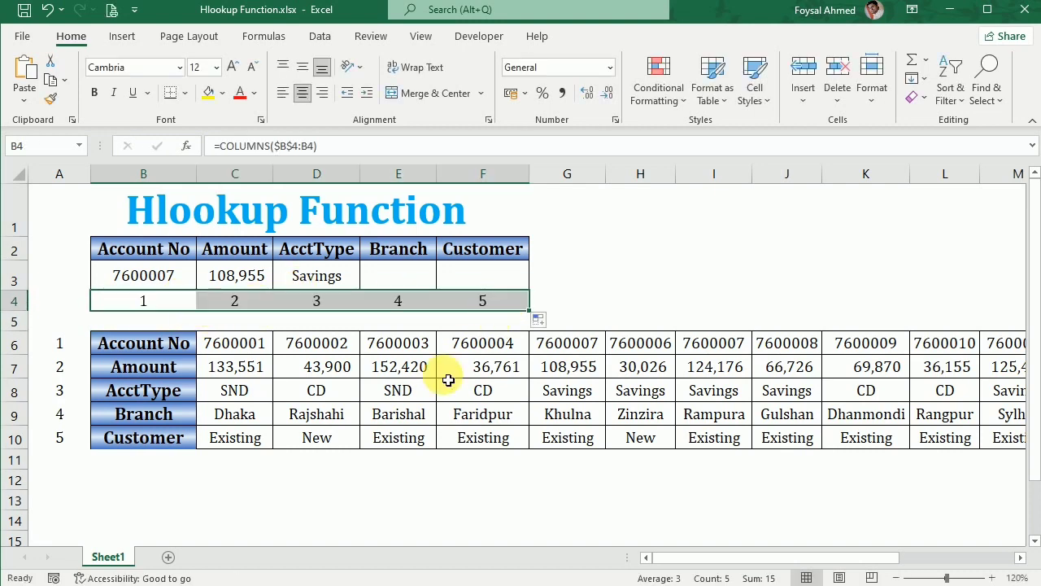
Replace the fixed row index in the C3 formula with a reference to counter cell C4, keeping exact match 0.
double_click(237, 275)
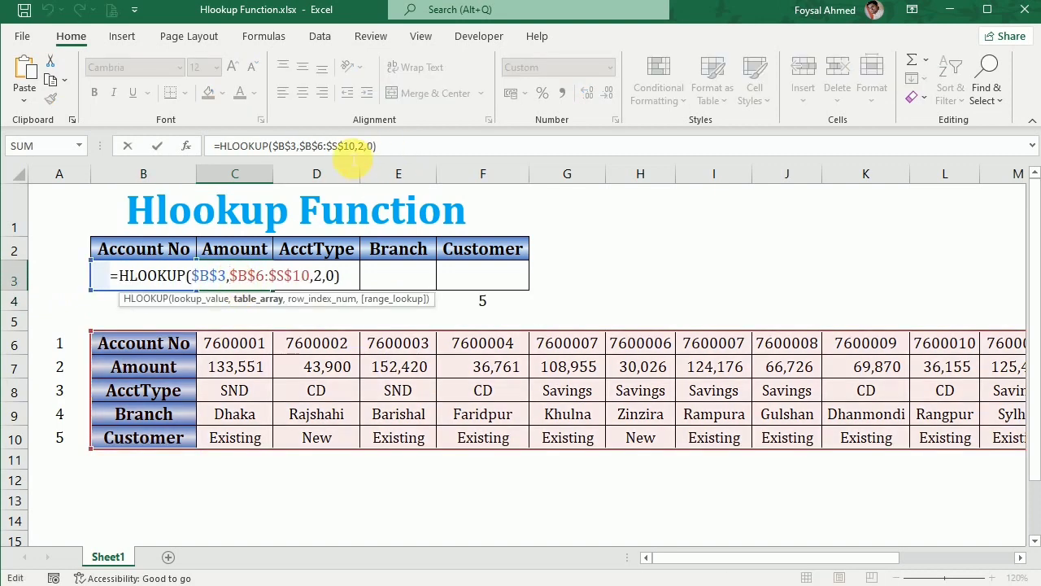
left_click_drag(358, 146, 483, 149)
key("BackSpace")
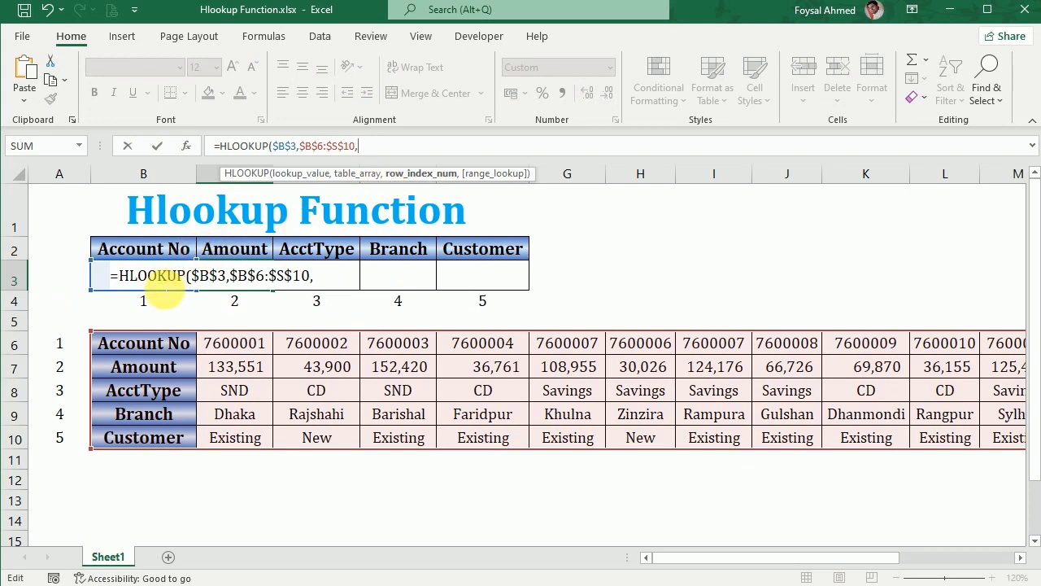
left_click(235, 305)
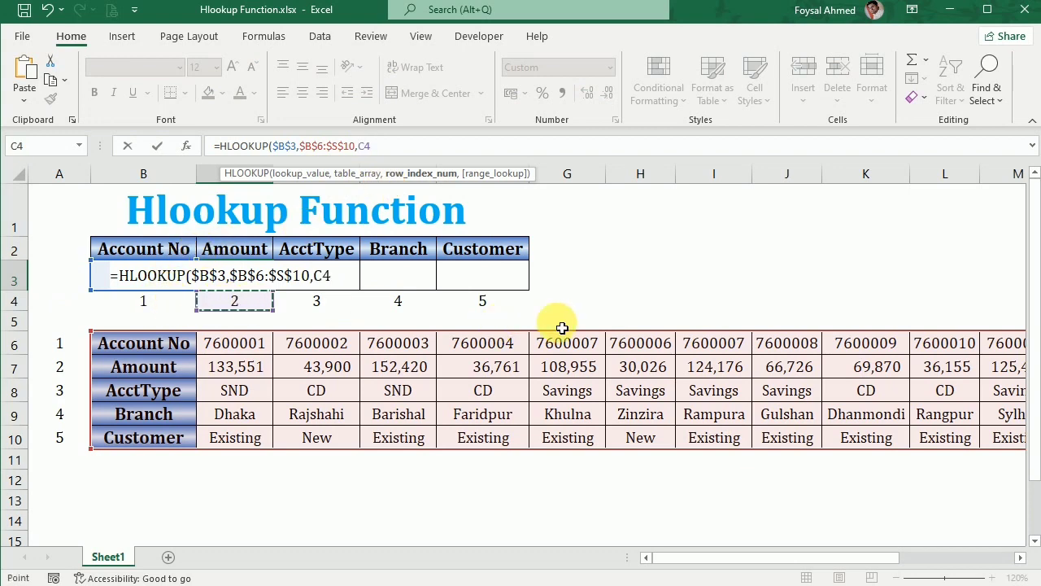
type(",")
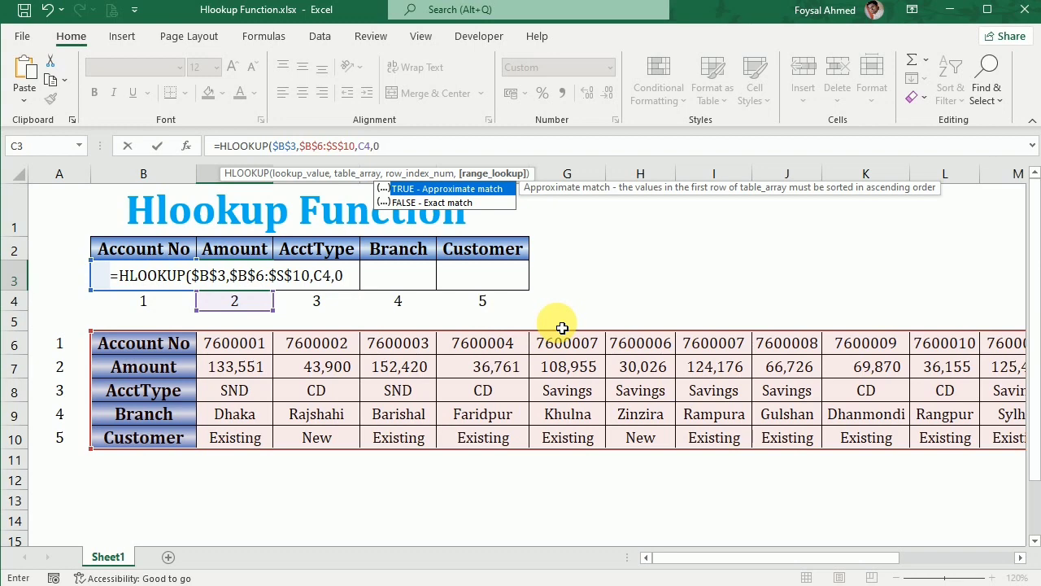
type("0")
key("Return")
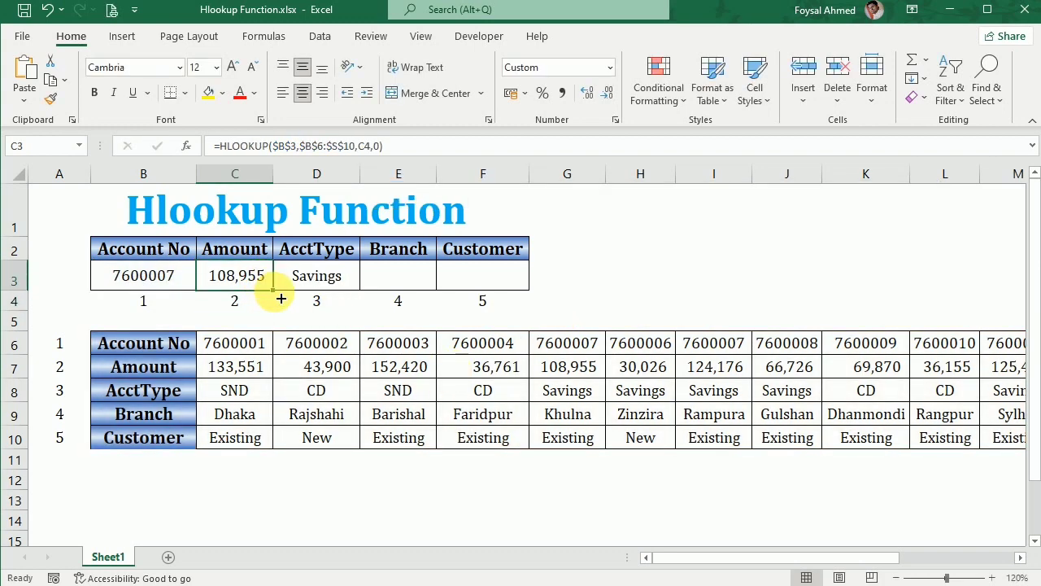
Fill the C3 lookup formula across to F3 and check the copied formula in E3.
left_click_drag(275, 291, 482, 293)
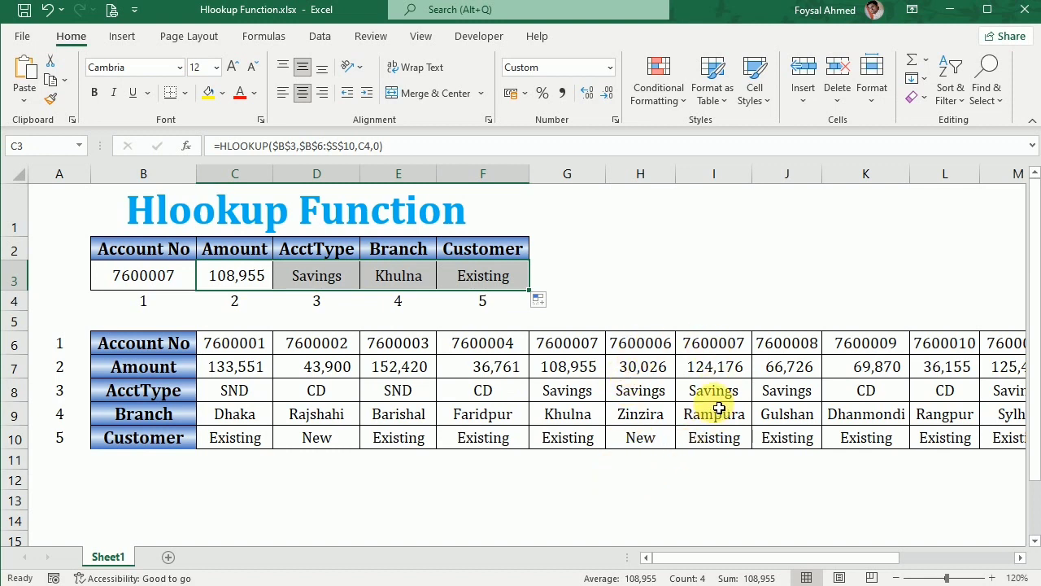
double_click(397, 279)
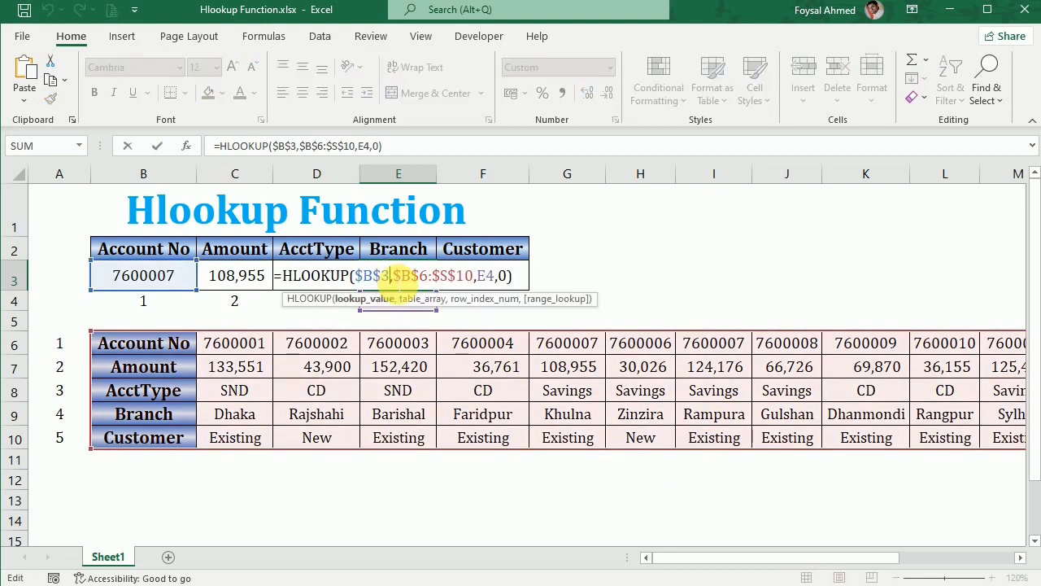
key("Return")
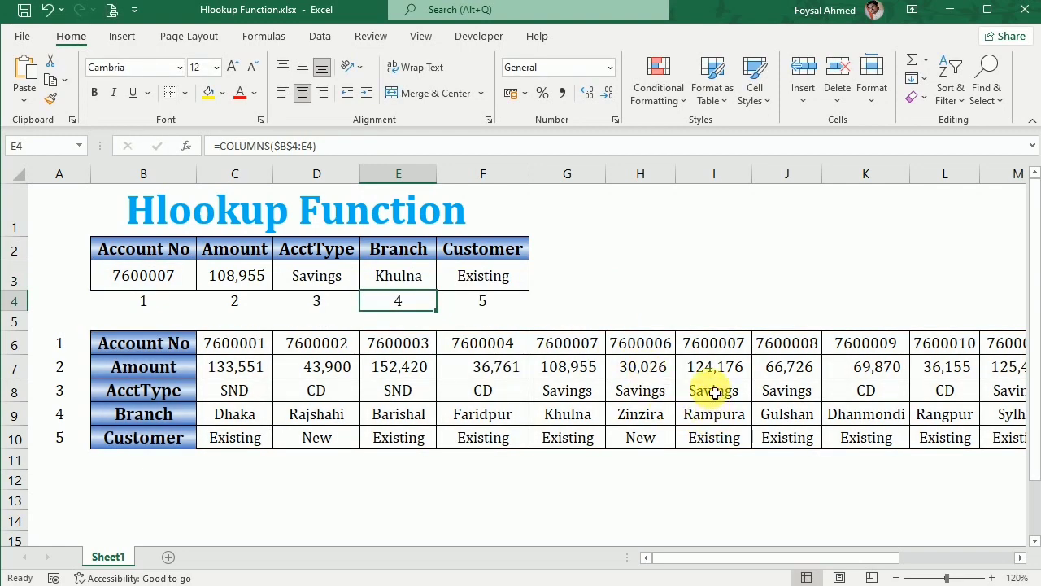
Choose account 7600006 from the B3 dropdown to test the lookup.
left_click(157, 275)
left_click(204, 281)
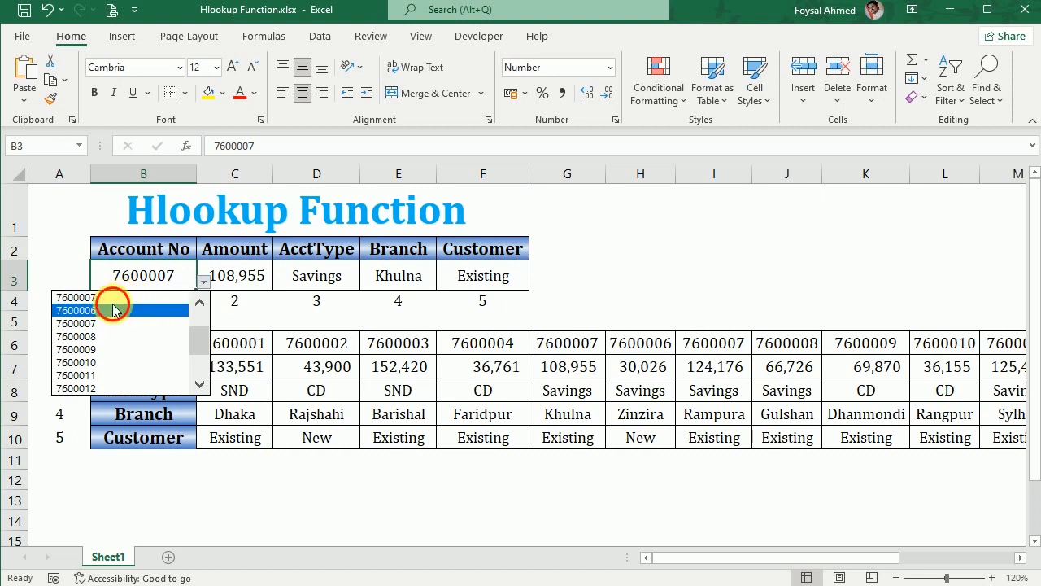
left_click(134, 310)
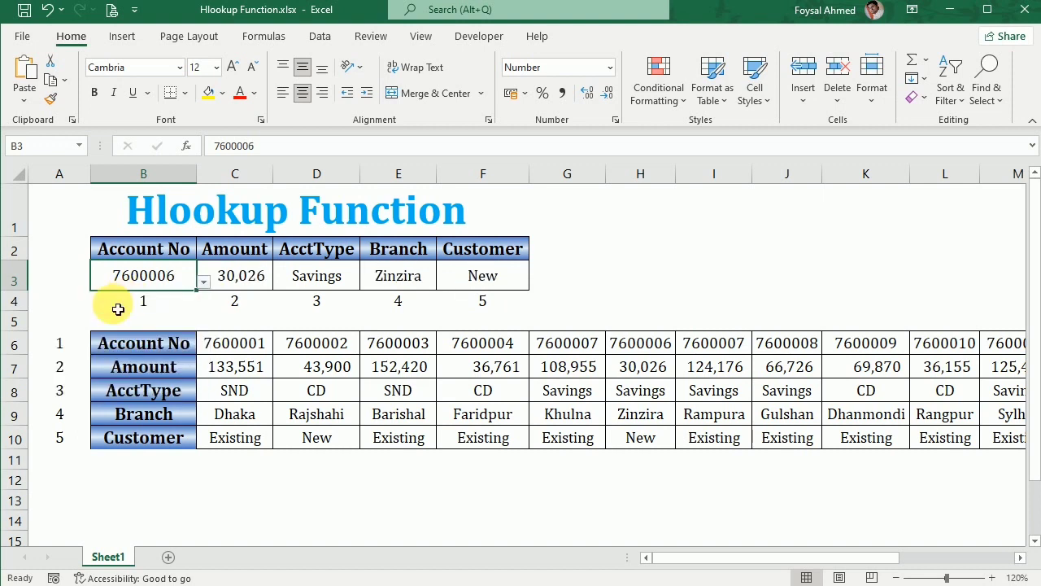
Fill the account numbers in row 6 from C6 through S6 as a series starting at 7600001.
left_click(233, 343)
left_click_drag(275, 358, 931, 358)
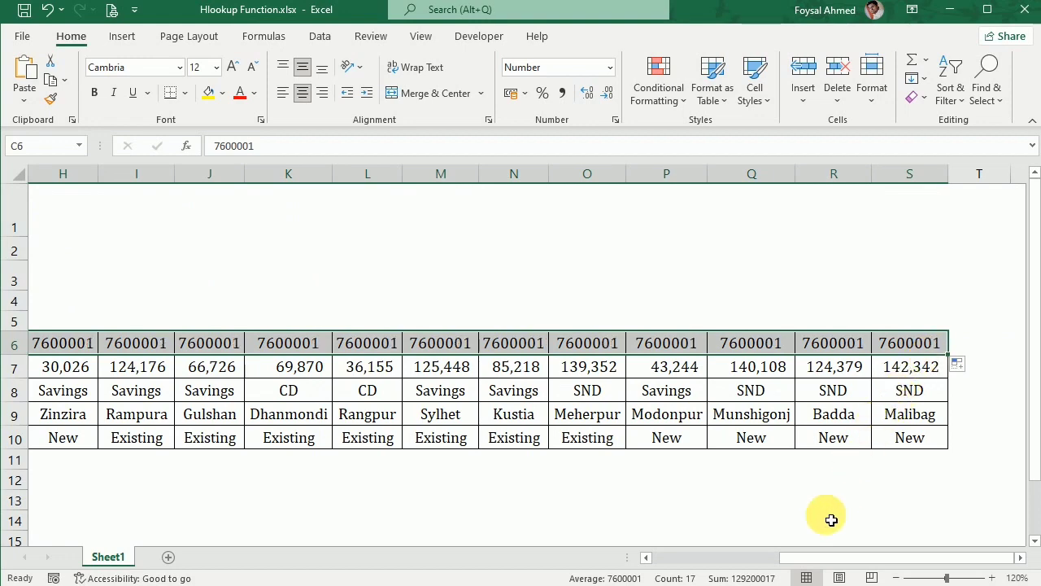
left_click(958, 367)
left_click(974, 402)
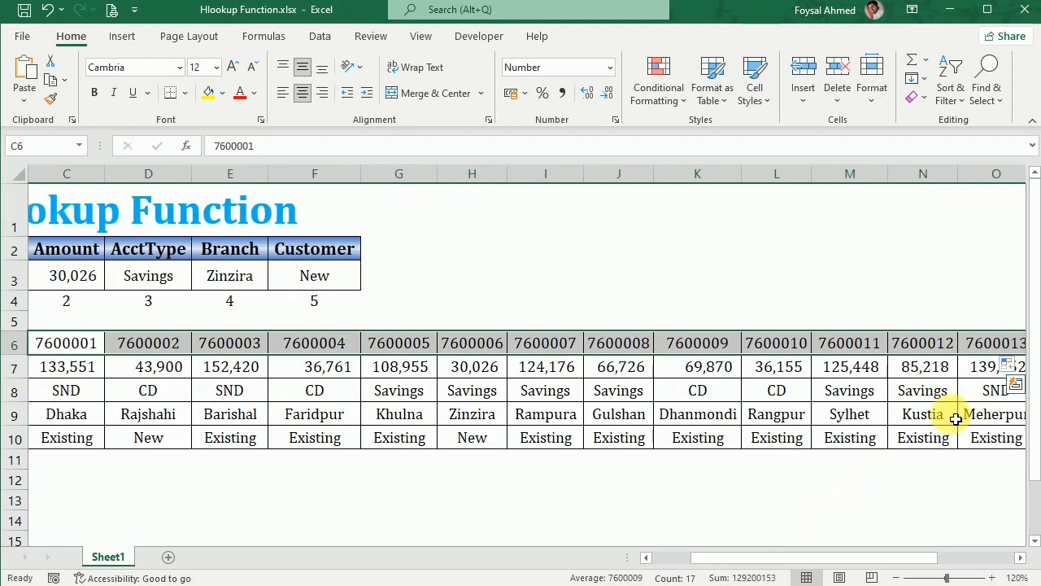
left_click_drag(801, 558, 757, 558)
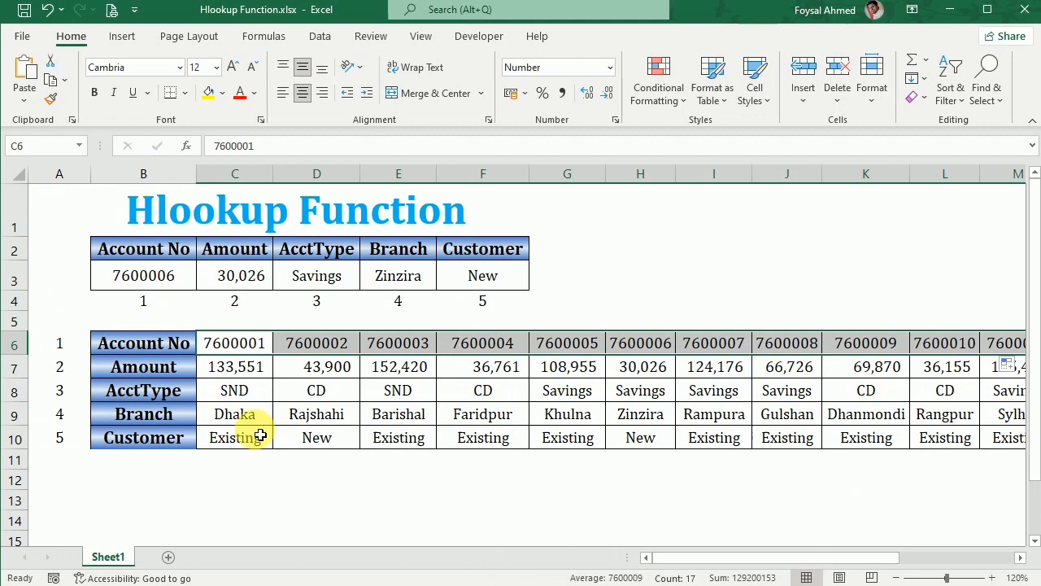
Choose account 7600007 from the B3 dropdown and compare results with its column in the data table.
left_click(192, 275)
left_click(202, 281)
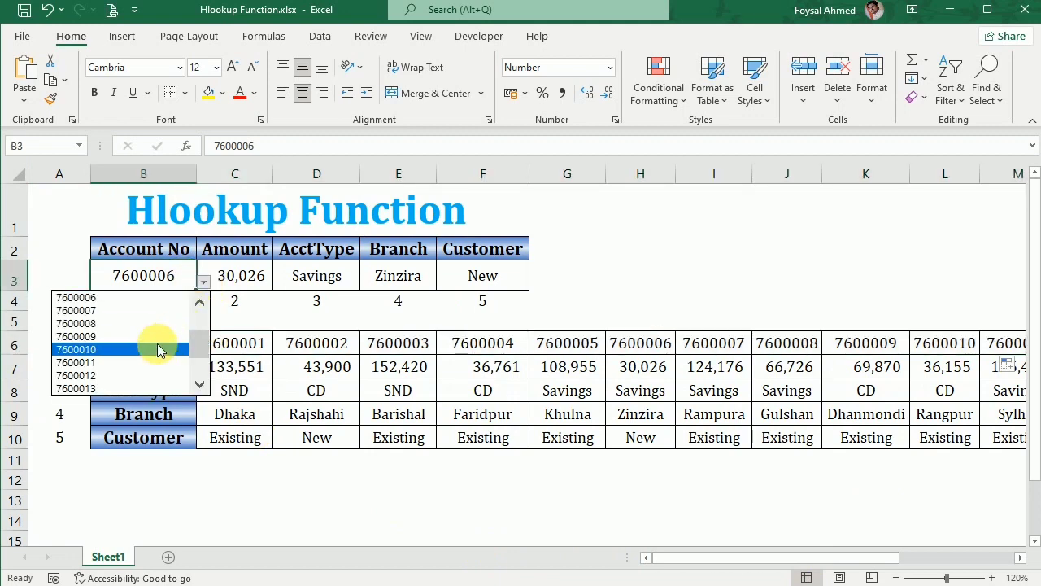
left_click(151, 311)
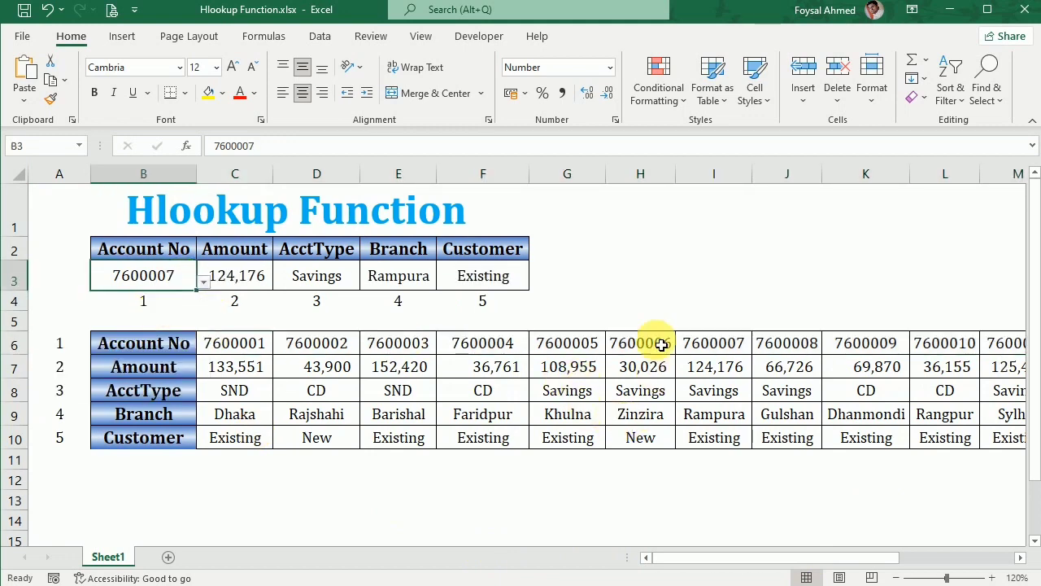
left_click(723, 418)
left_click(717, 438)
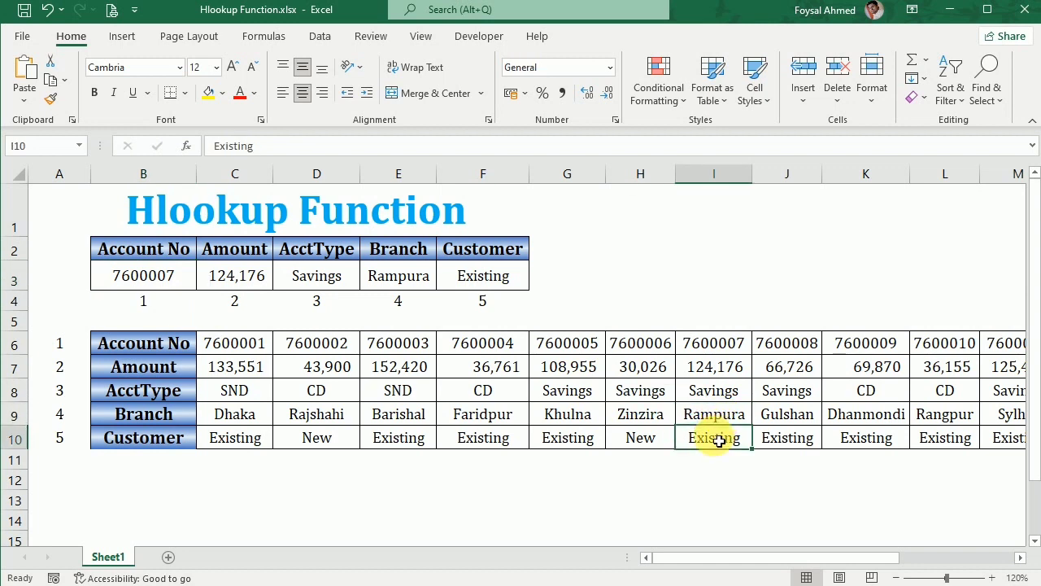
Choose account 7600011 from the B3 dropdown and check its column in the data table.
left_click(188, 285)
left_click(203, 282)
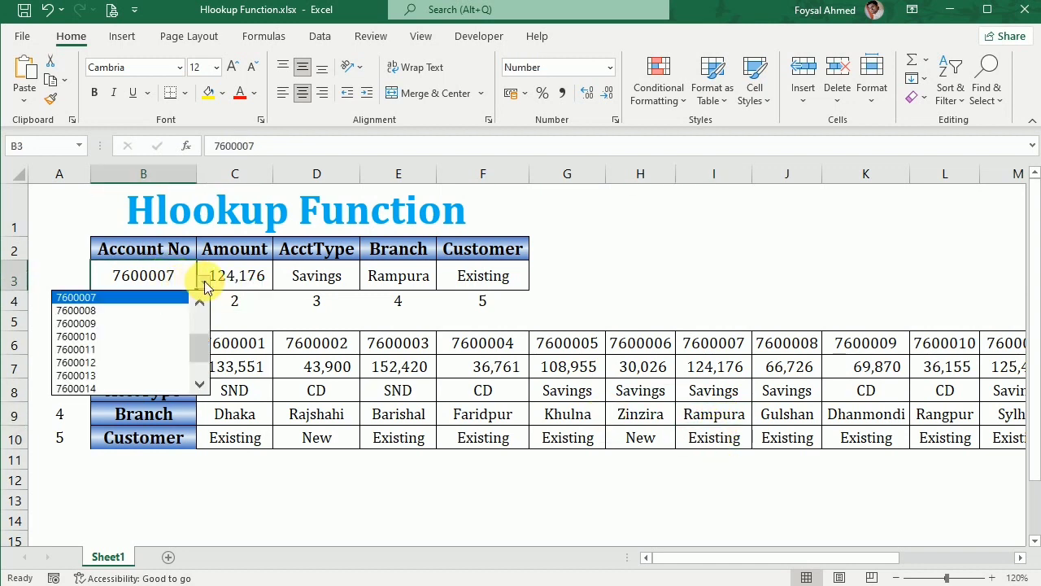
left_click(151, 347)
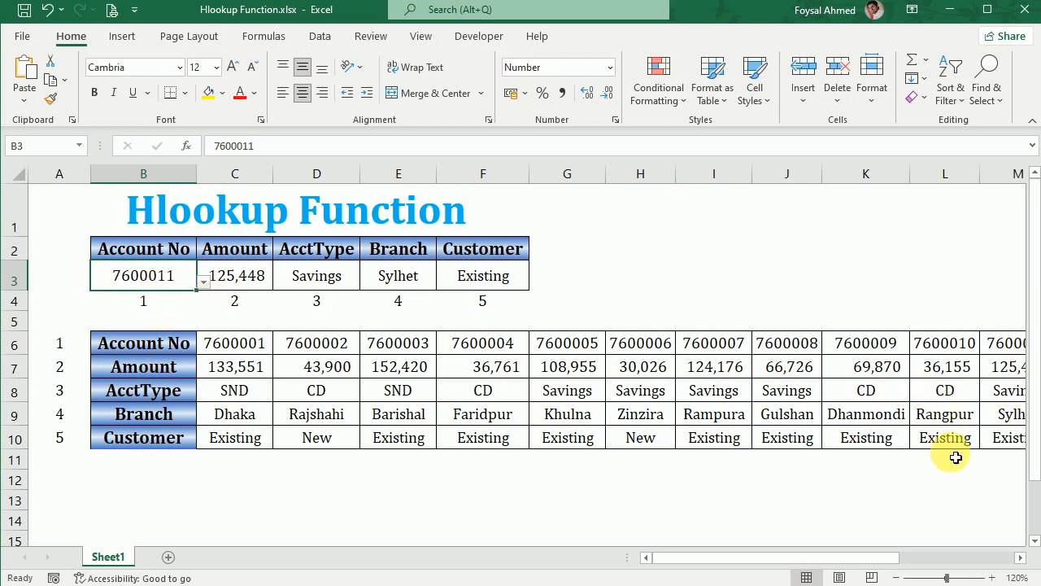
left_click(1023, 558)
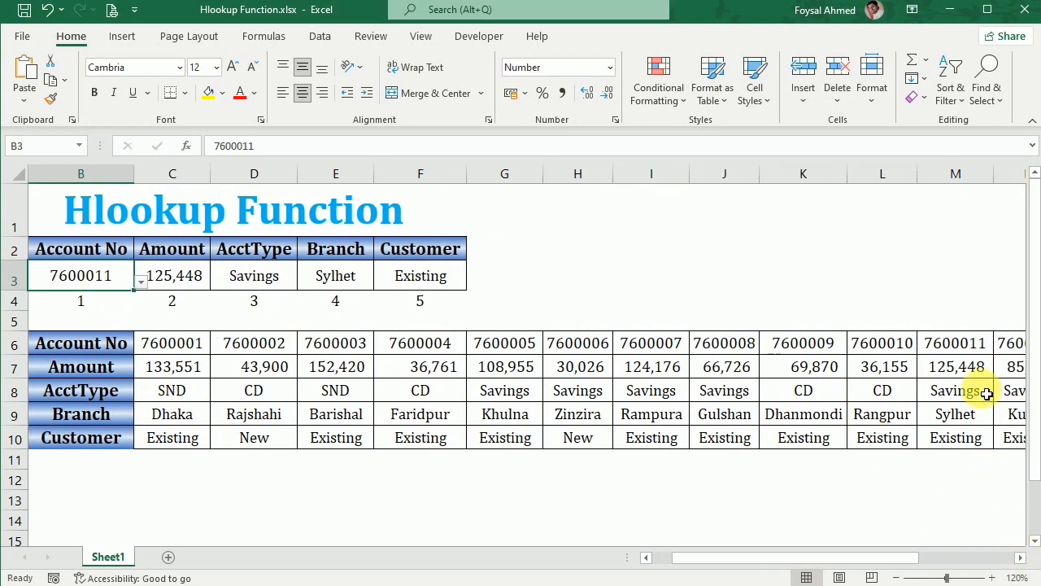
left_click_drag(881, 559, 546, 523)
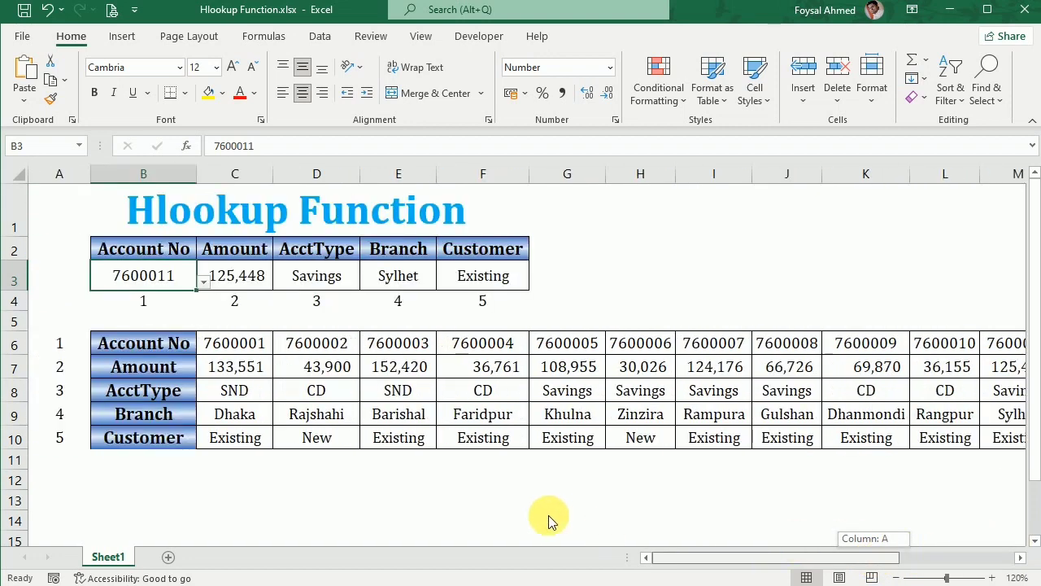
Choose account 7600017 from the B3 dropdown.
left_click(204, 280)
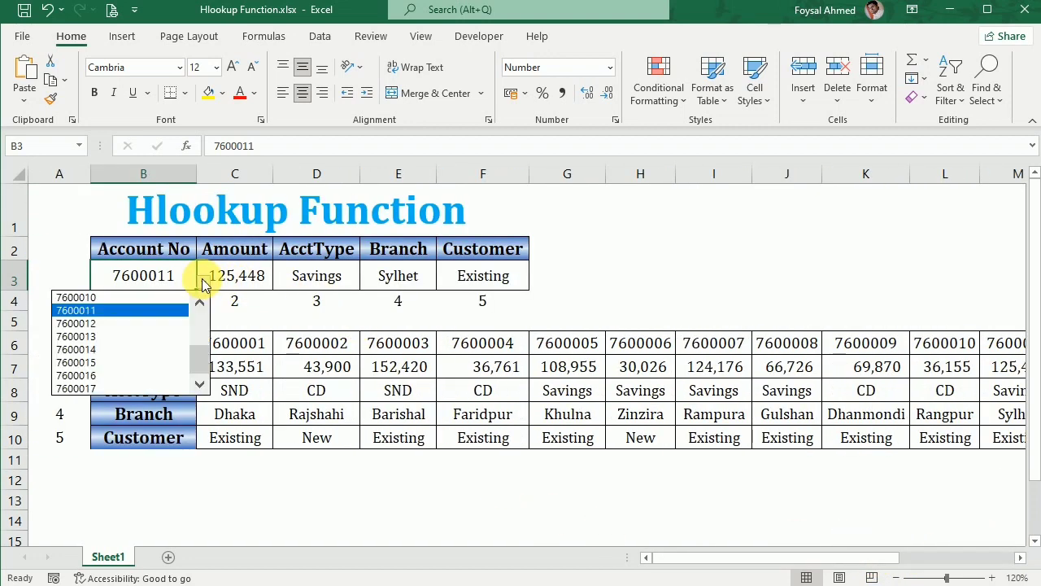
left_click(102, 388)
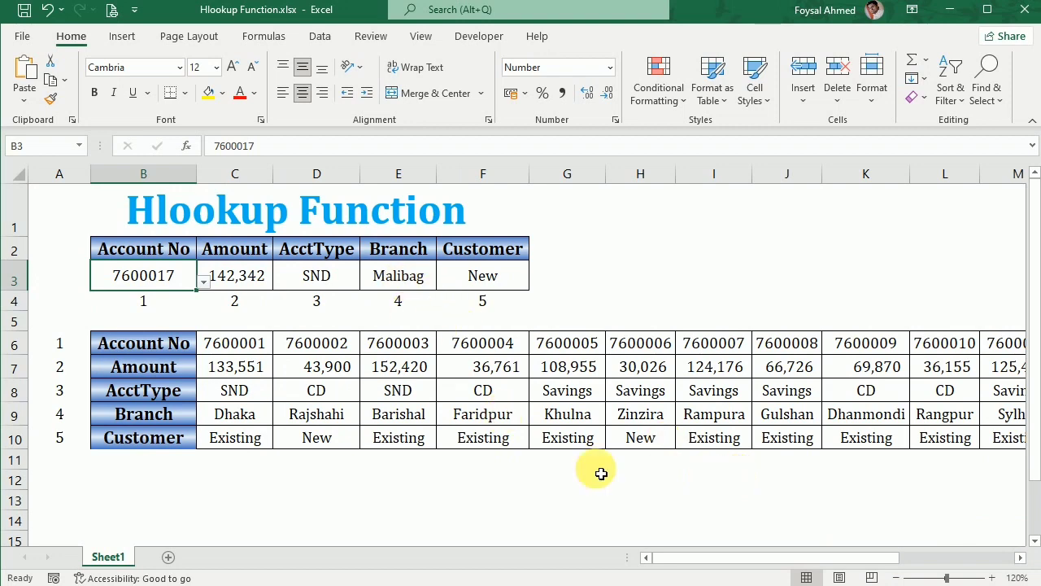
mouse_move(742, 560)
left_mouse_down()
mouse_move(892, 551)
mouse_move(559, 558)
mouse_move(507, 551)
mouse_move(423, 517)
left_mouse_up()
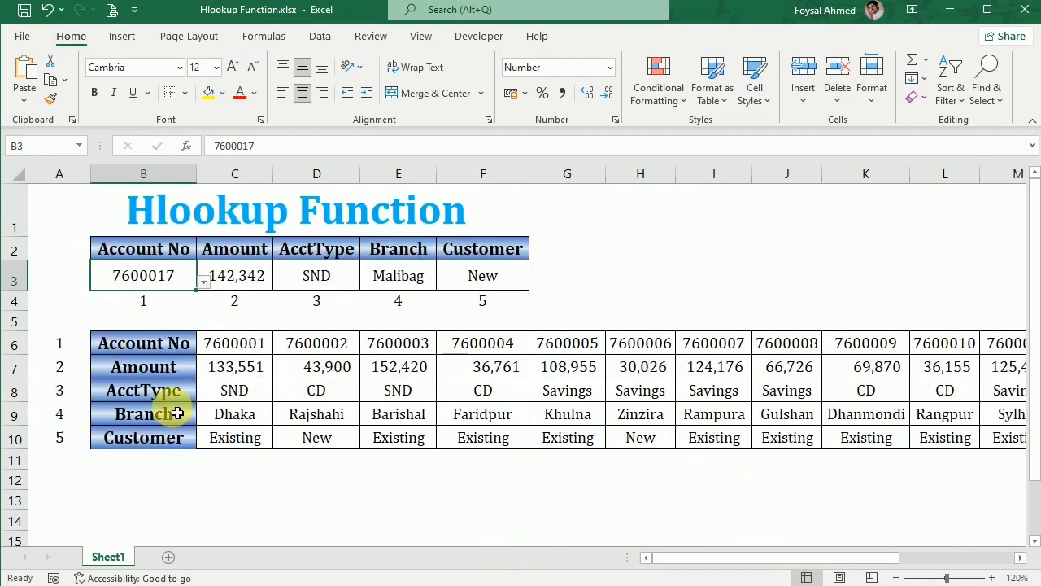
Choose account 7600001 from the B3 dropdown.
left_click(202, 282)
left_click_drag(199, 359, 201, 323)
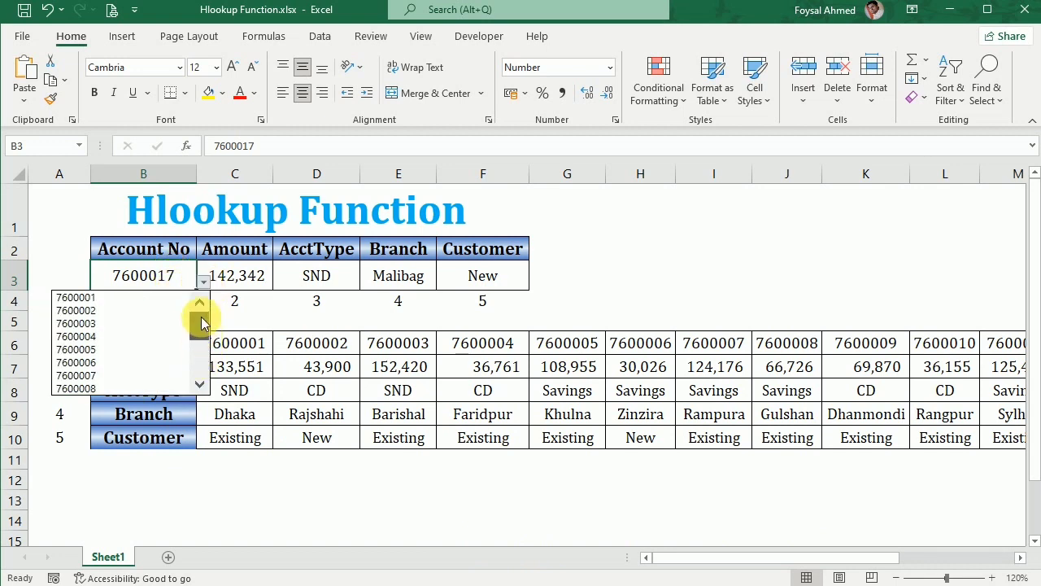
left_click(118, 296)
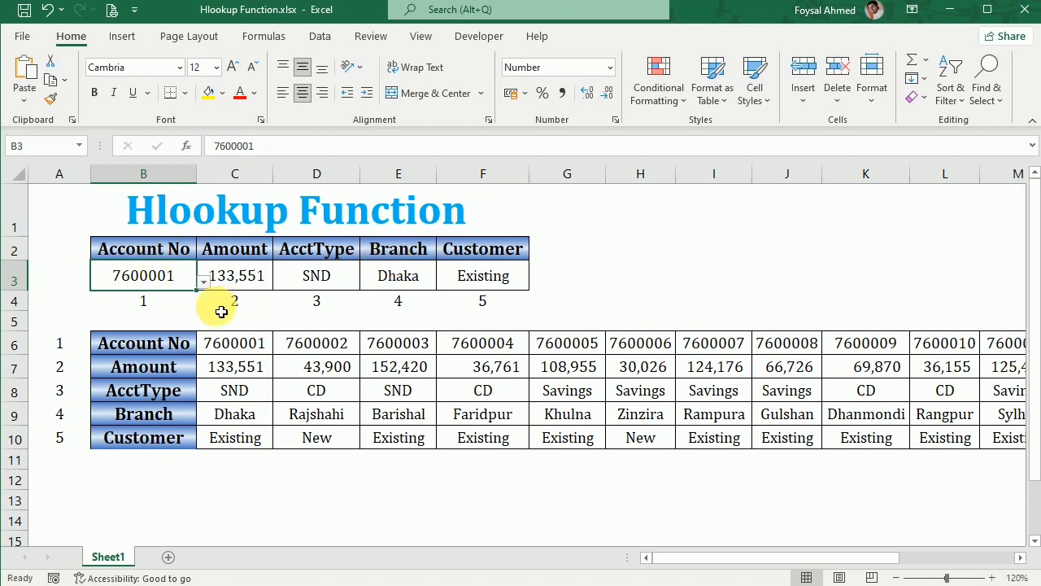
left_click(577, 304)
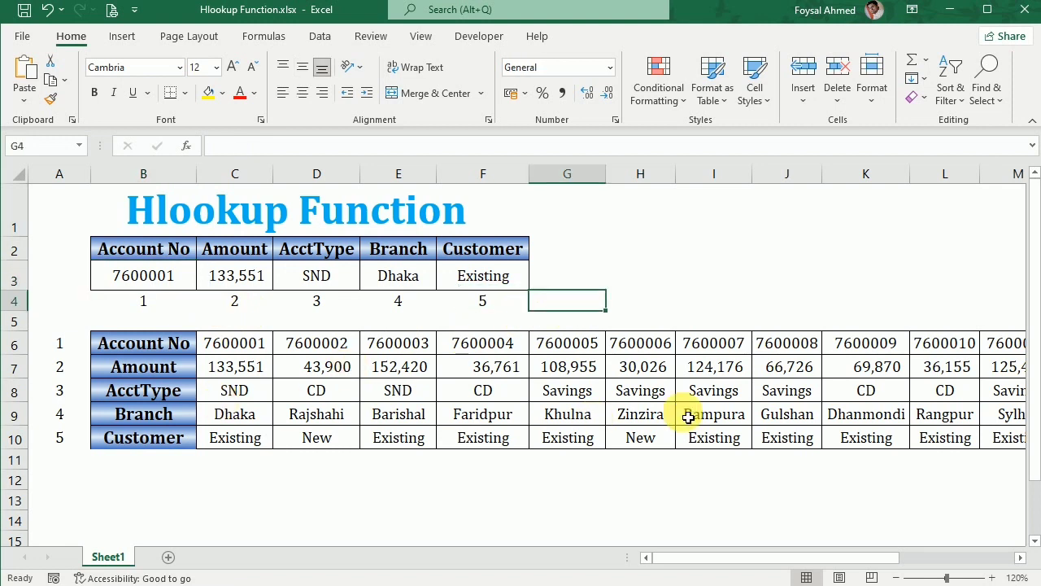